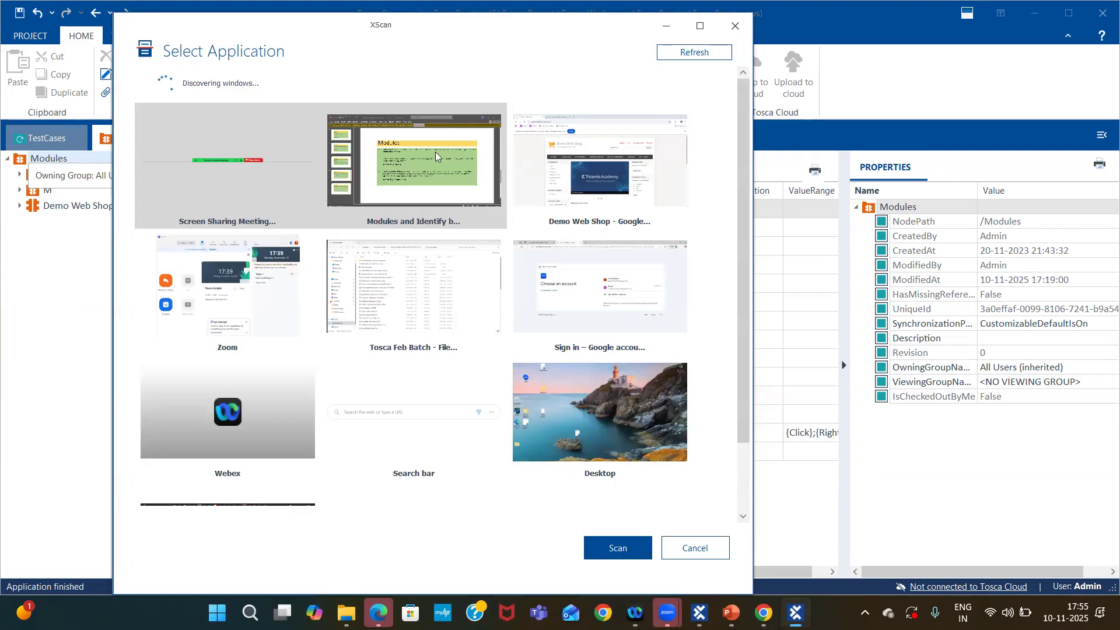
# Scan the Demo Web Shop browser window as the application under test.
pyautogui.click(568, 173)
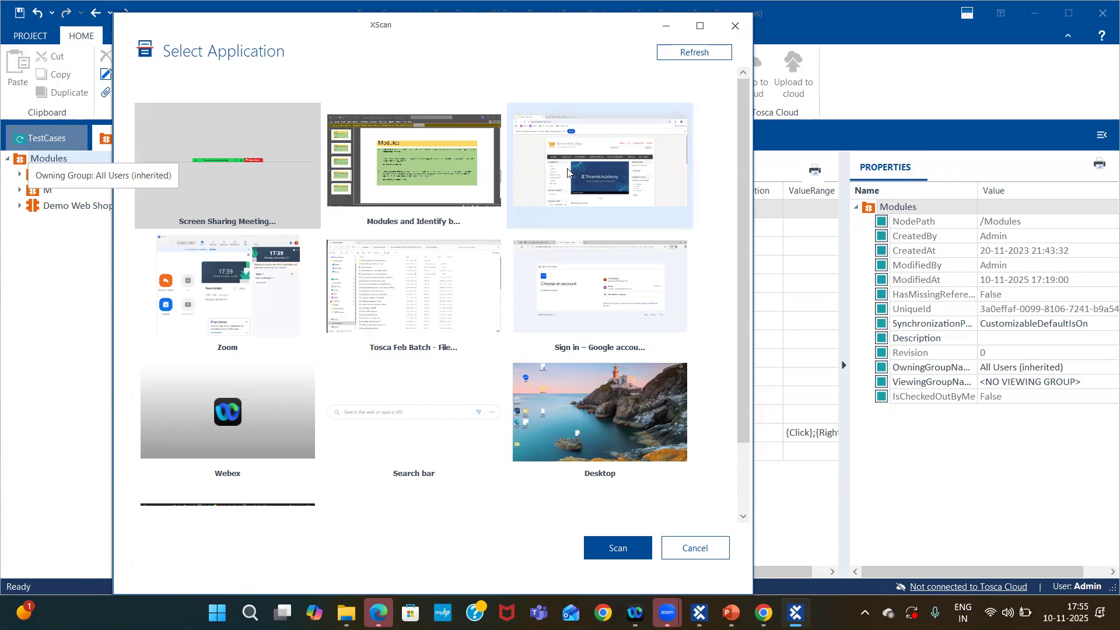
pyautogui.click(616, 548)
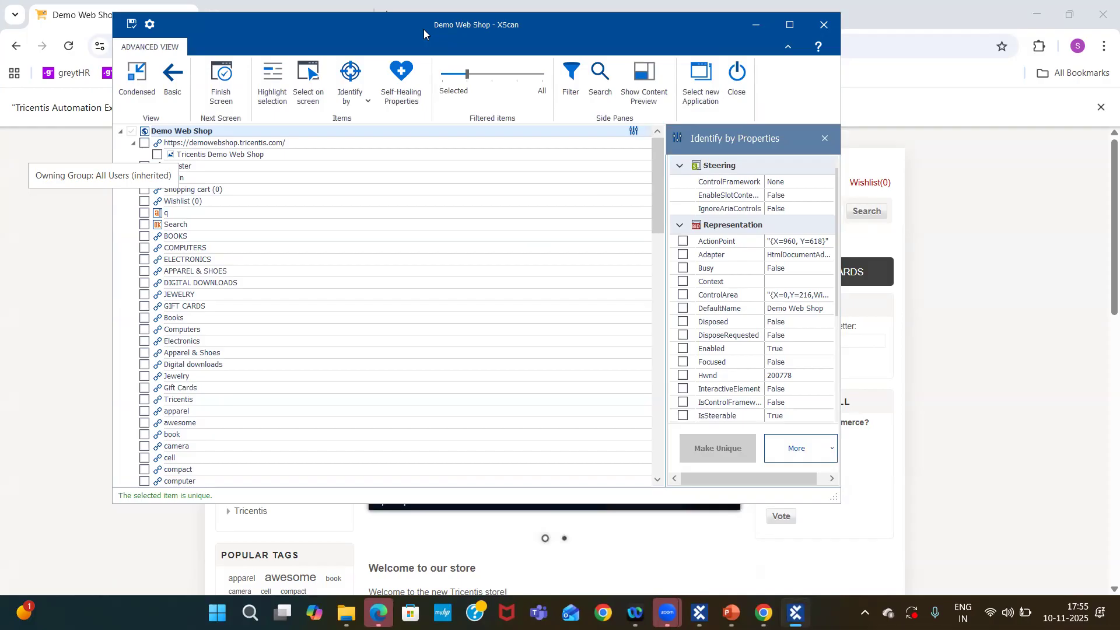
pyautogui.moveTo(423, 29); pyautogui.dragTo(721, 38)
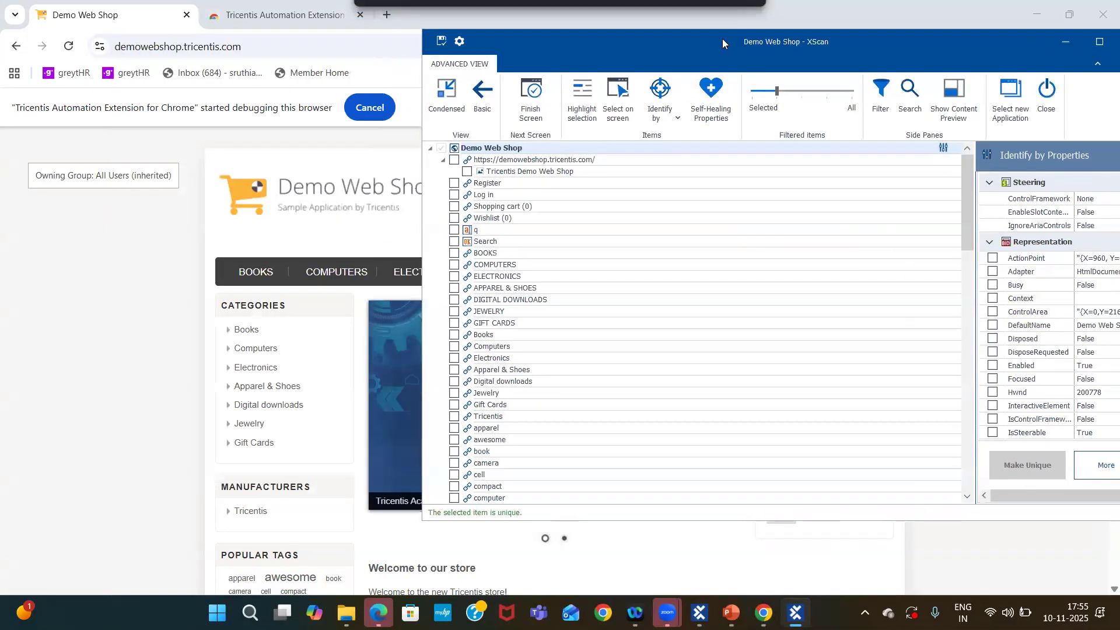
# Select the seven category links, Books through Gift Cards, directly on screen.
pyautogui.click(616, 99)
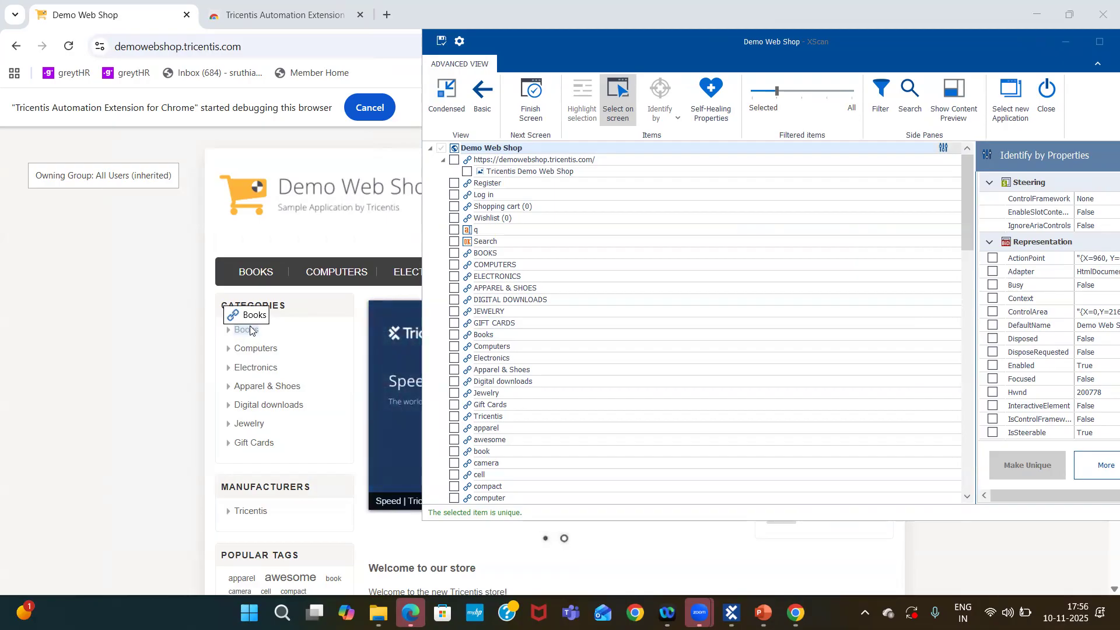
pyautogui.click(250, 330)
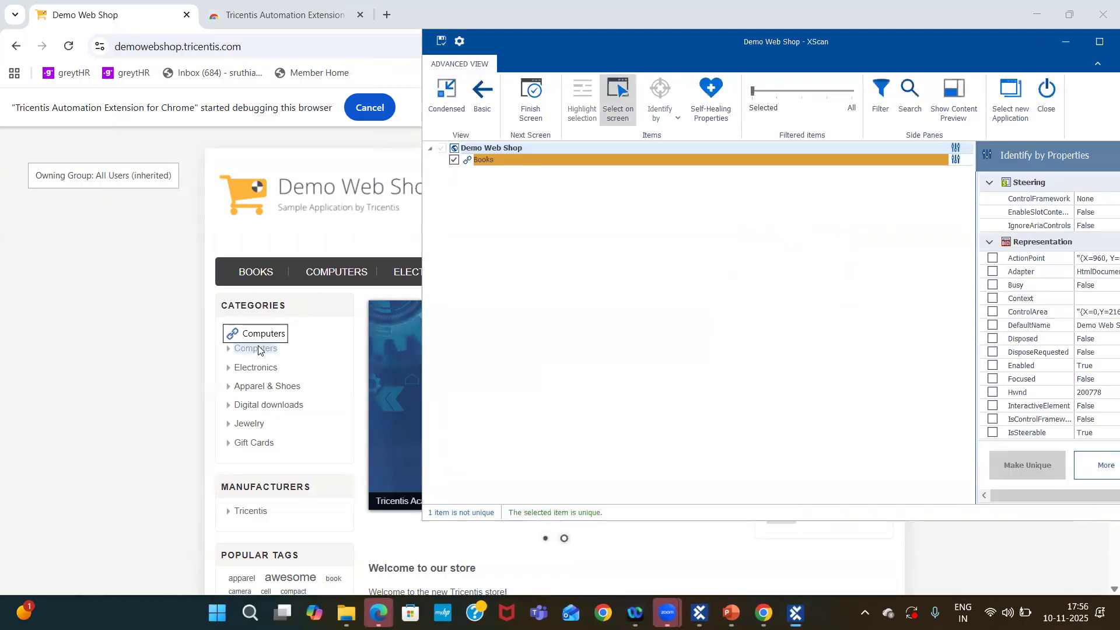
pyautogui.click(256, 349)
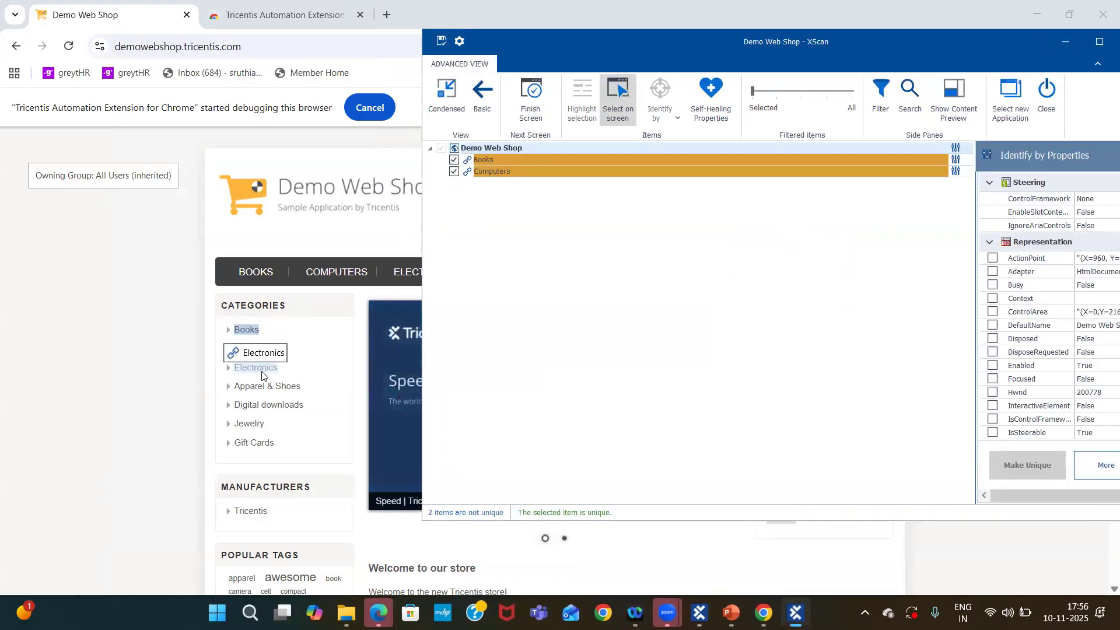
pyautogui.click(262, 374)
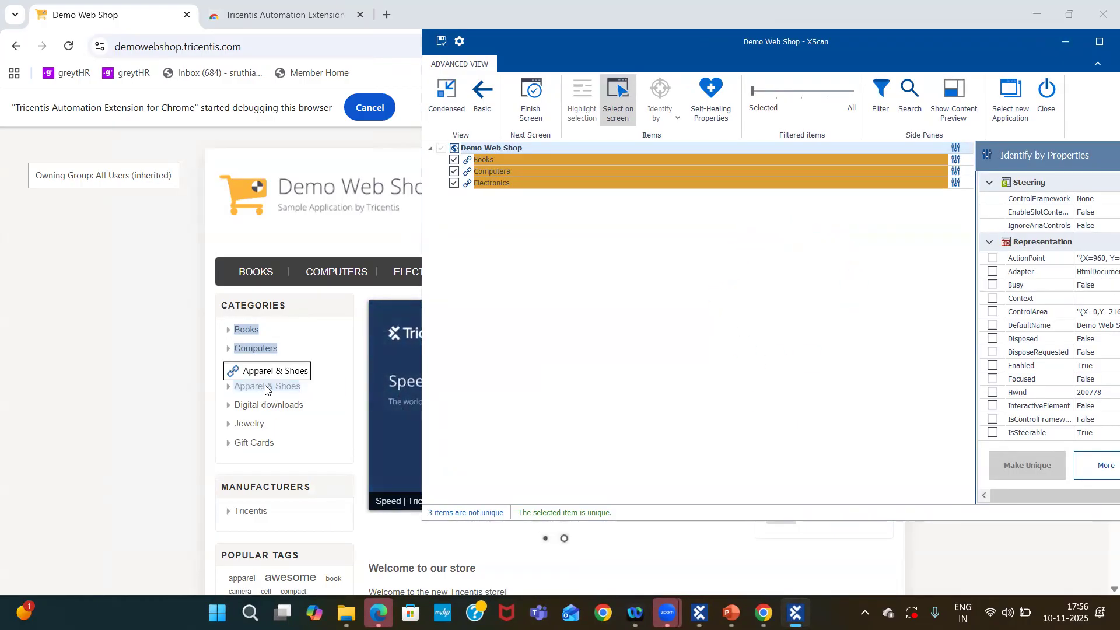
pyautogui.click(265, 388)
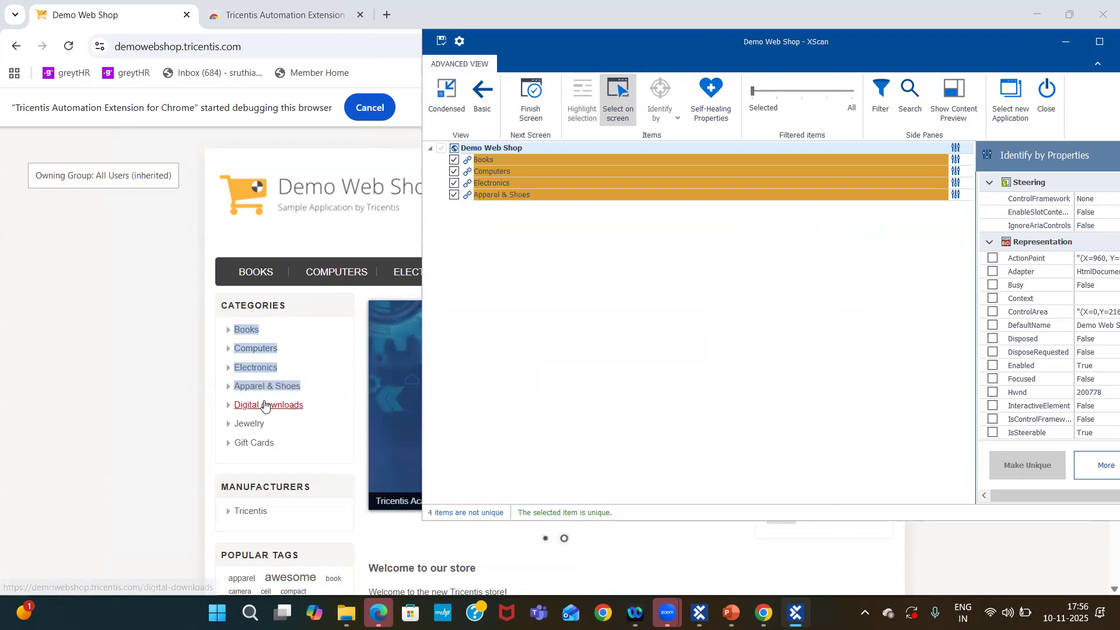
pyautogui.click(266, 405)
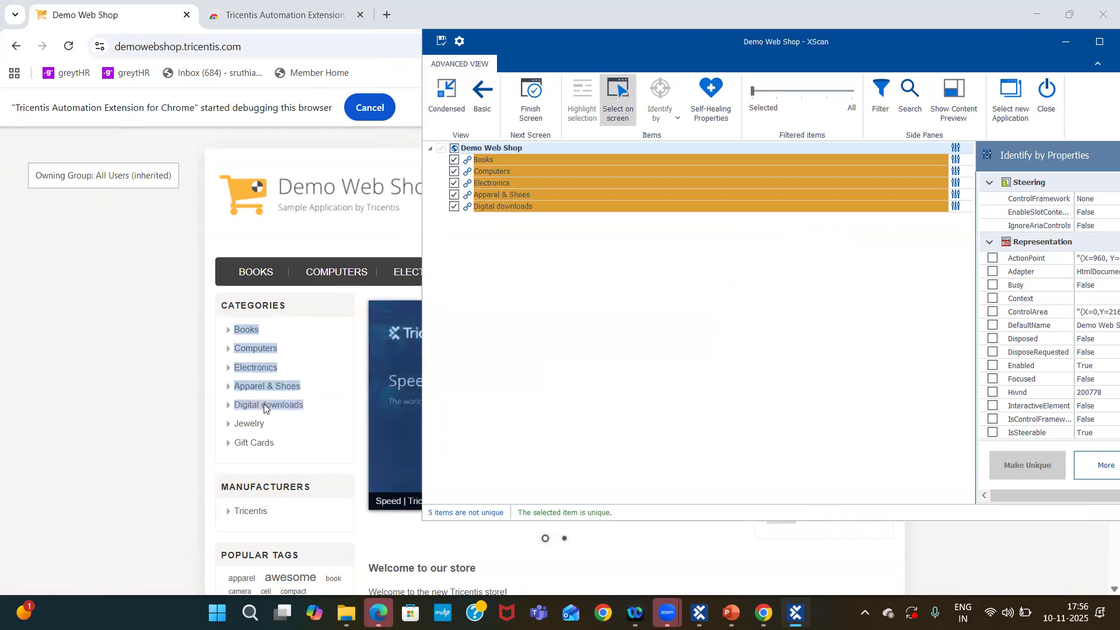
pyautogui.click(252, 430)
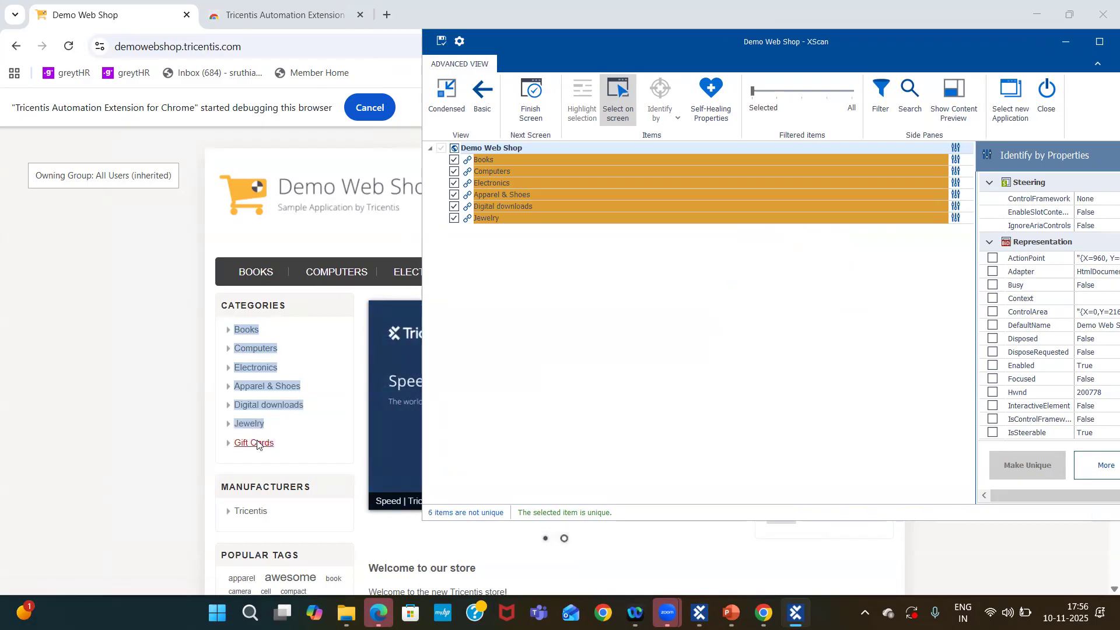
pyautogui.click(259, 444)
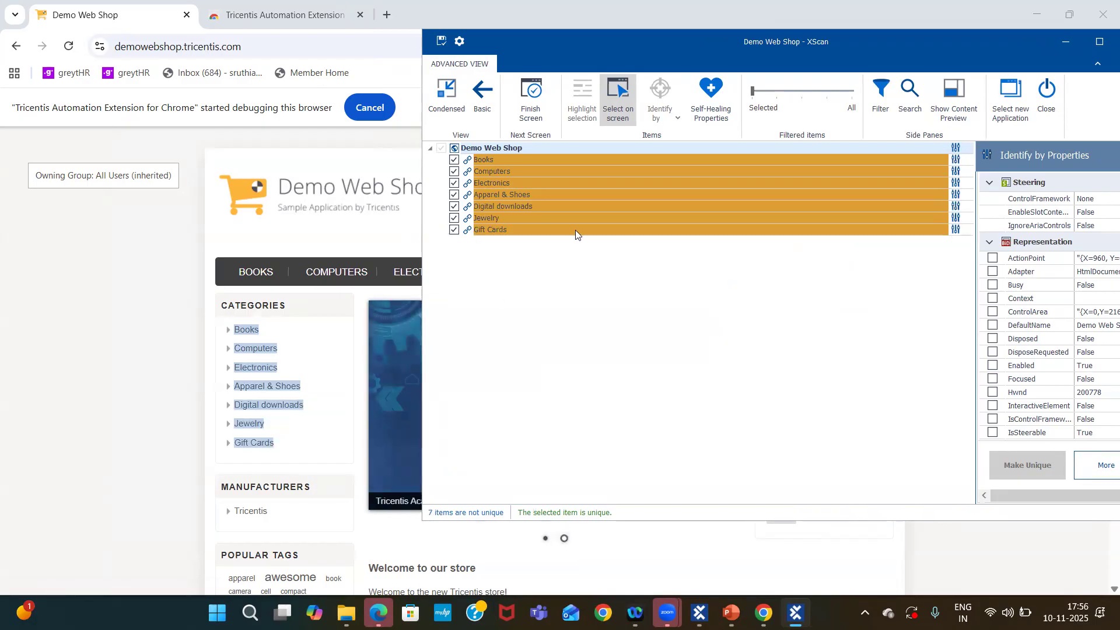
pyautogui.click(611, 110)
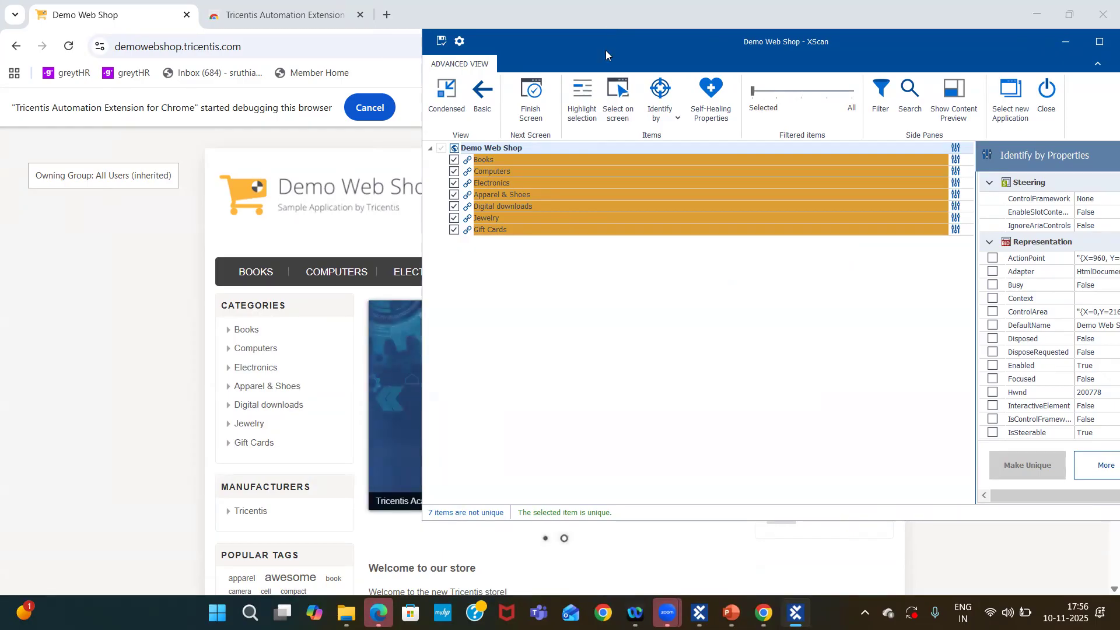
# Inspect the identification properties of the Books and Computers links.
pyautogui.moveTo(610, 52); pyautogui.dragTo(486, 48)
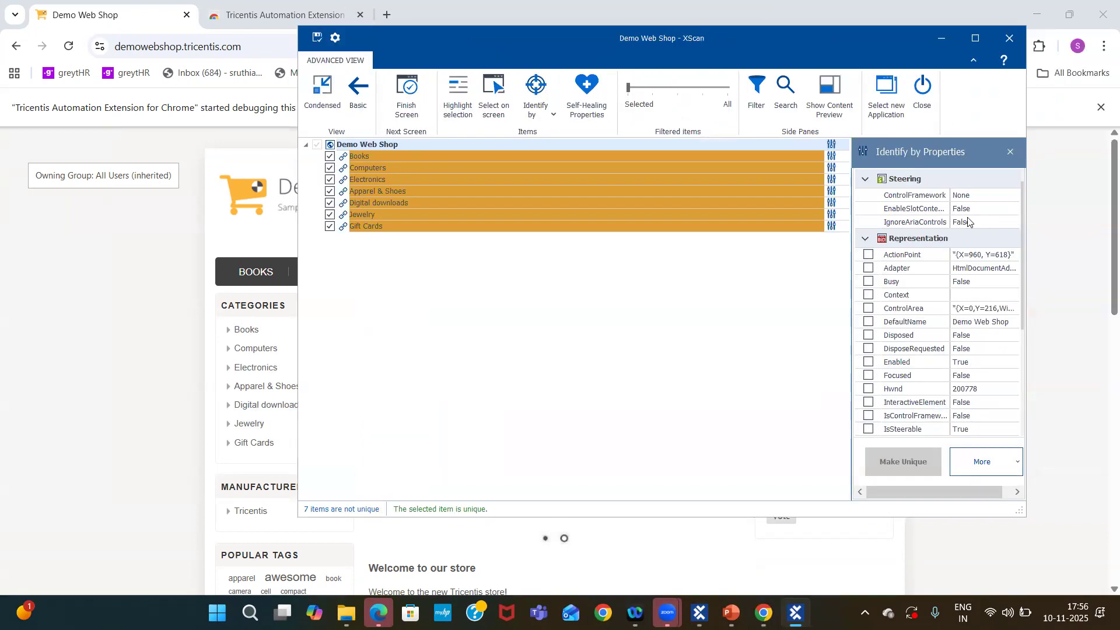
pyautogui.doubleClick(392, 155)
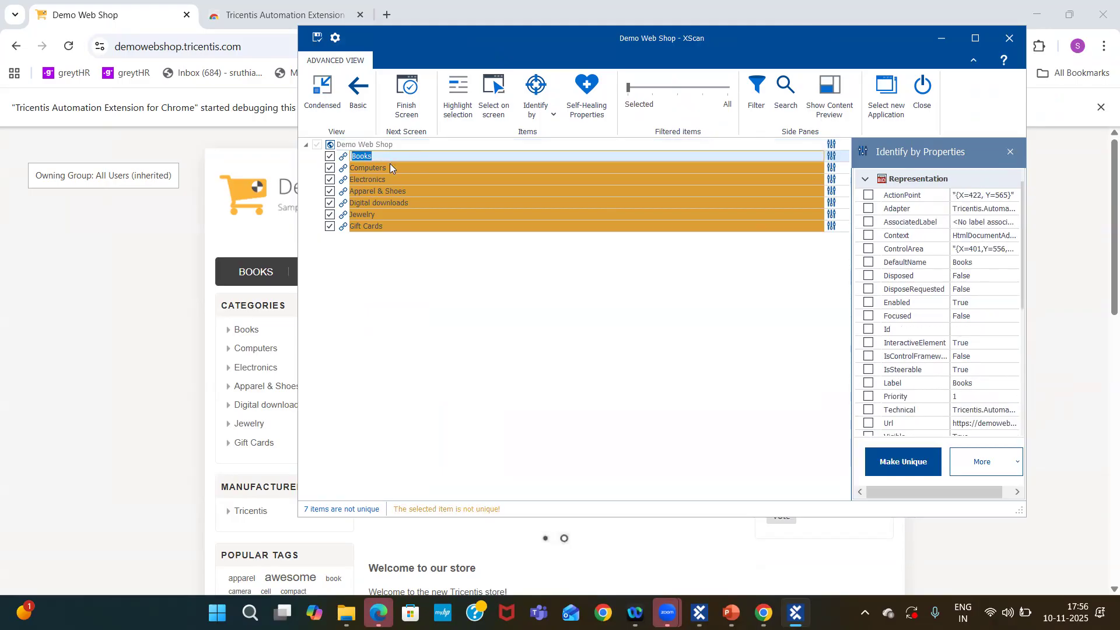
pyautogui.doubleClick(389, 164)
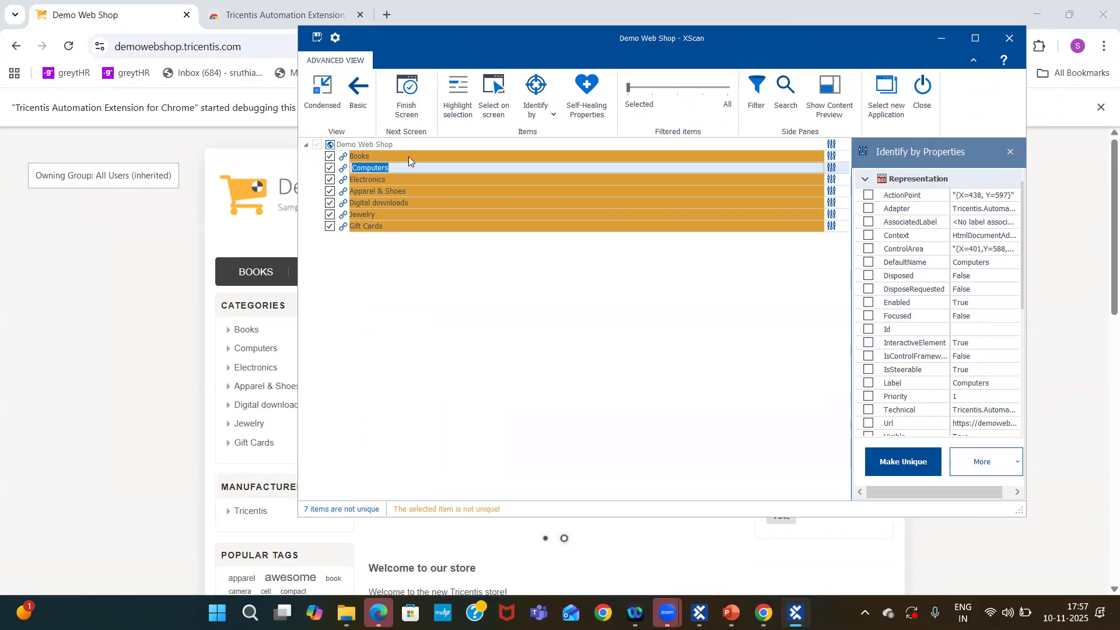
pyautogui.doubleClick(408, 156)
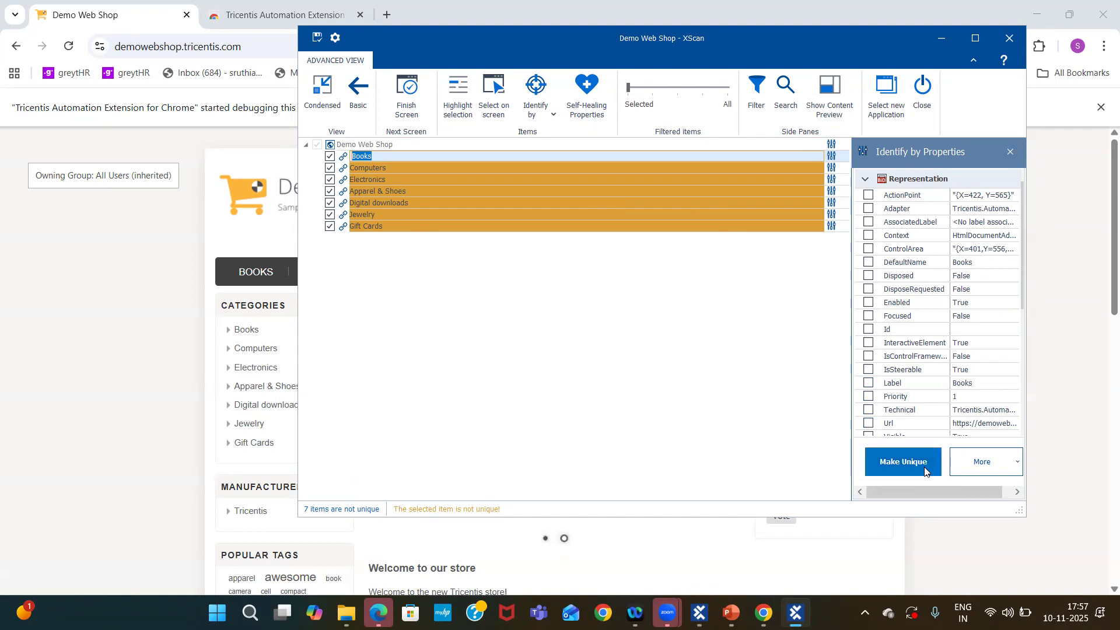
pyautogui.click(400, 166)
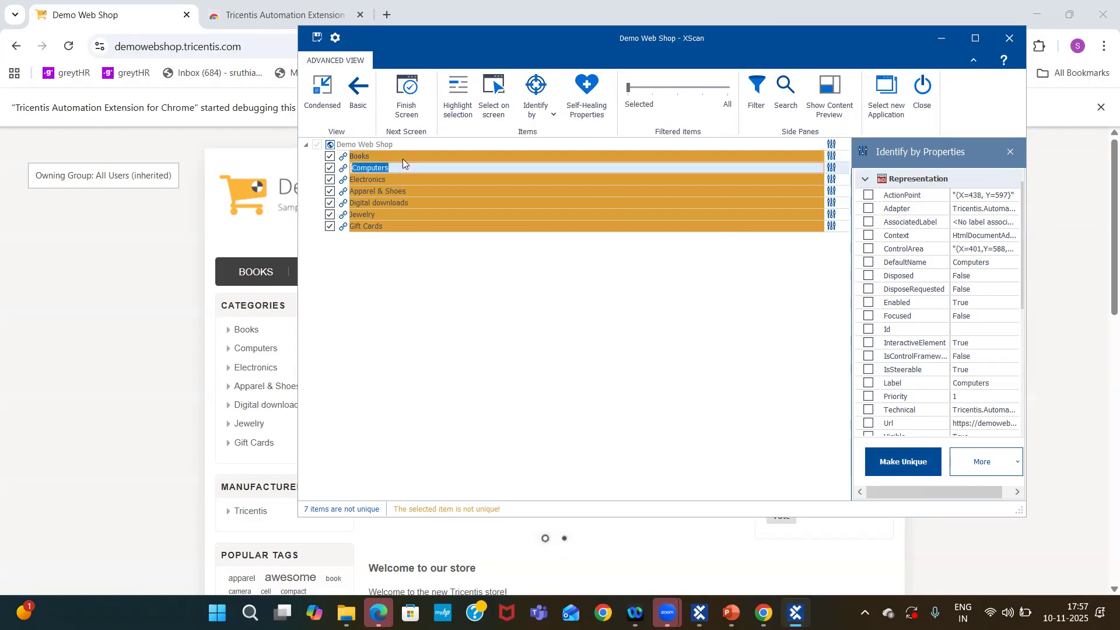
pyautogui.click(405, 148)
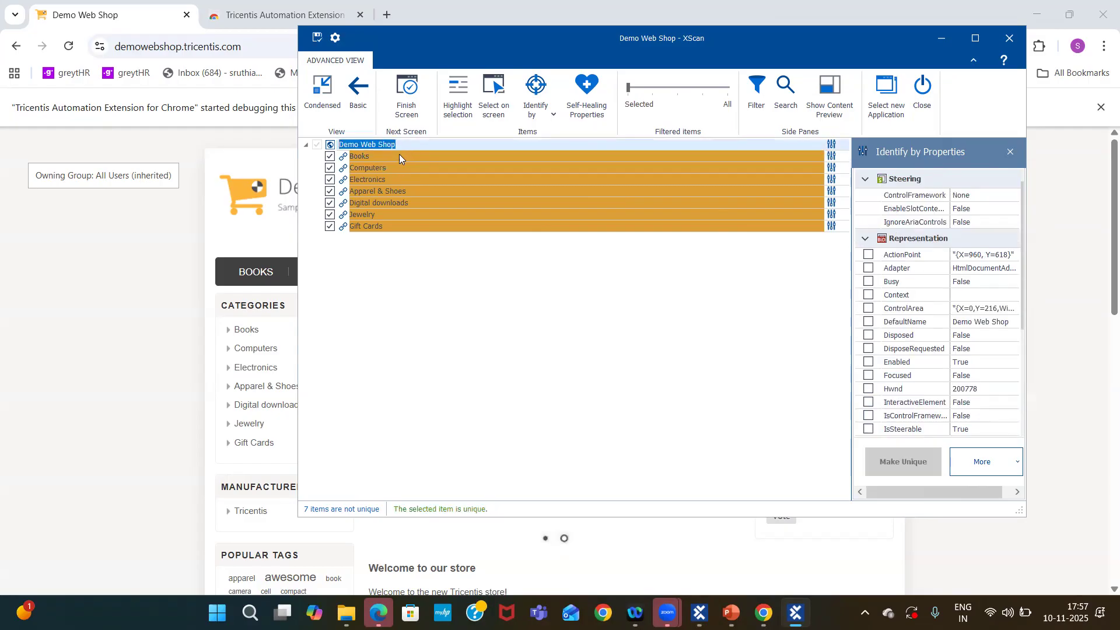
pyautogui.doubleClick(399, 156)
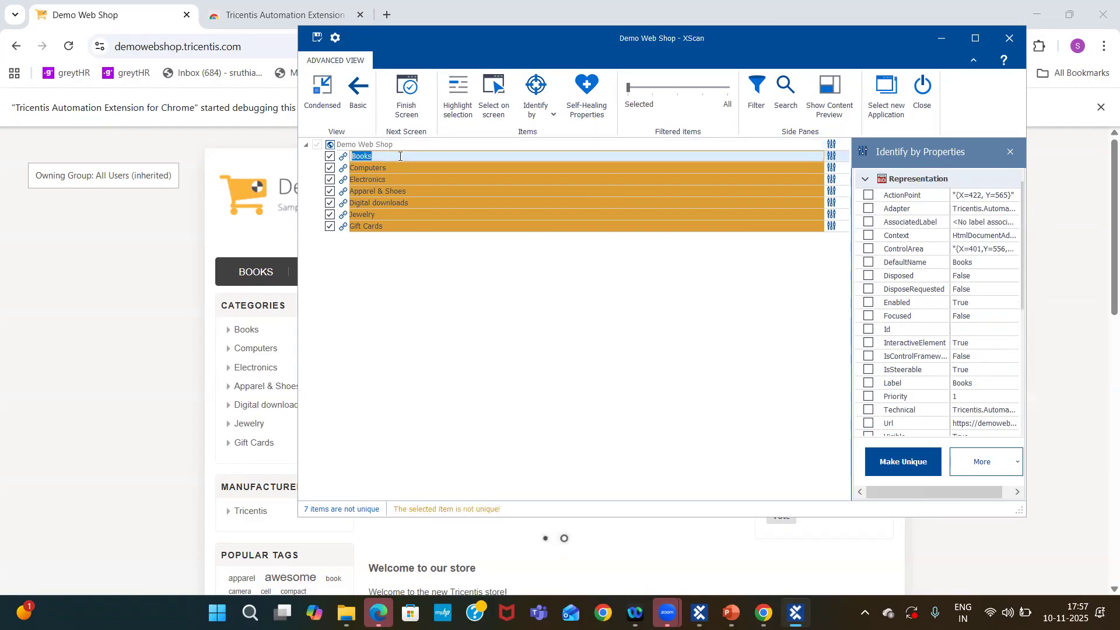
# Review the presentation slide on Identify by Anchor and Identify by Index, then return to the scan.
pyautogui.moveTo(414, 42); pyautogui.dragTo(470, 42)
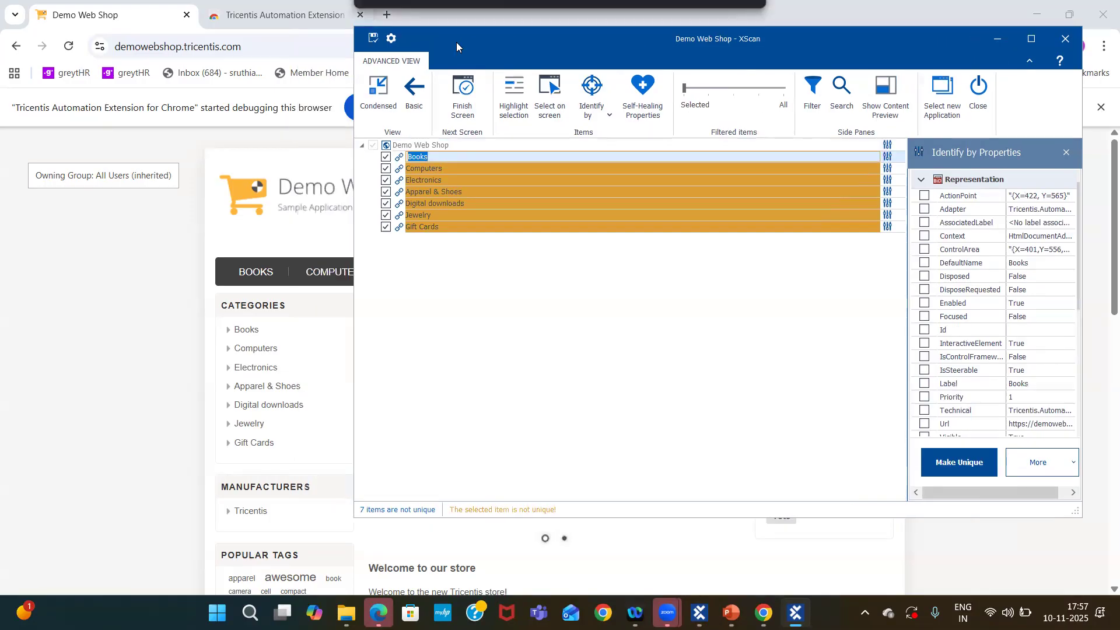
pyautogui.moveTo(730, 613)
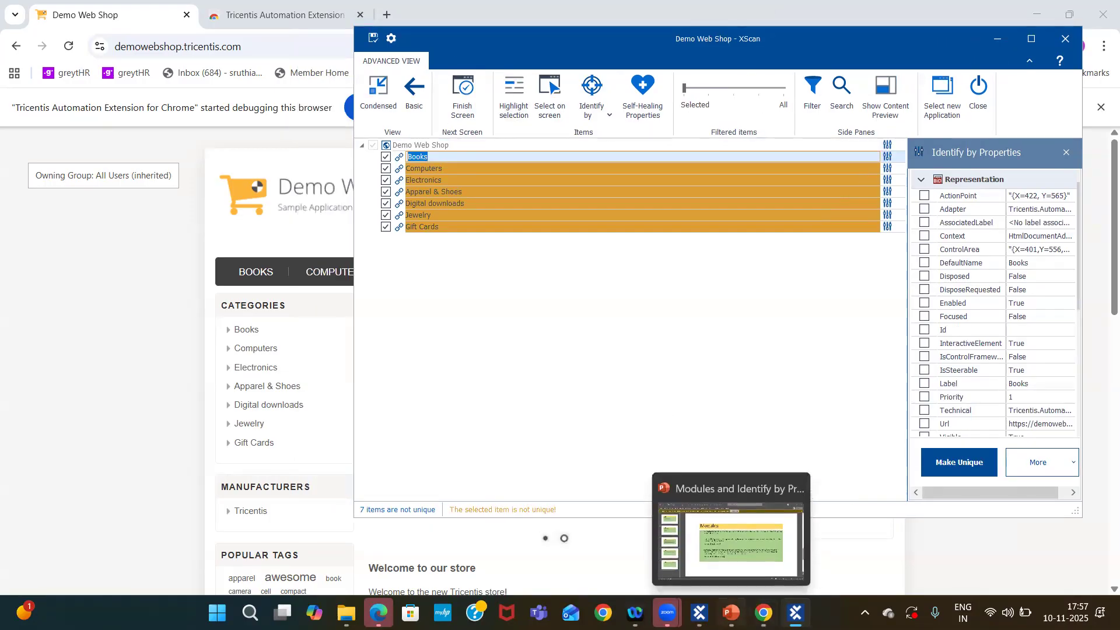
pyautogui.click(730, 574)
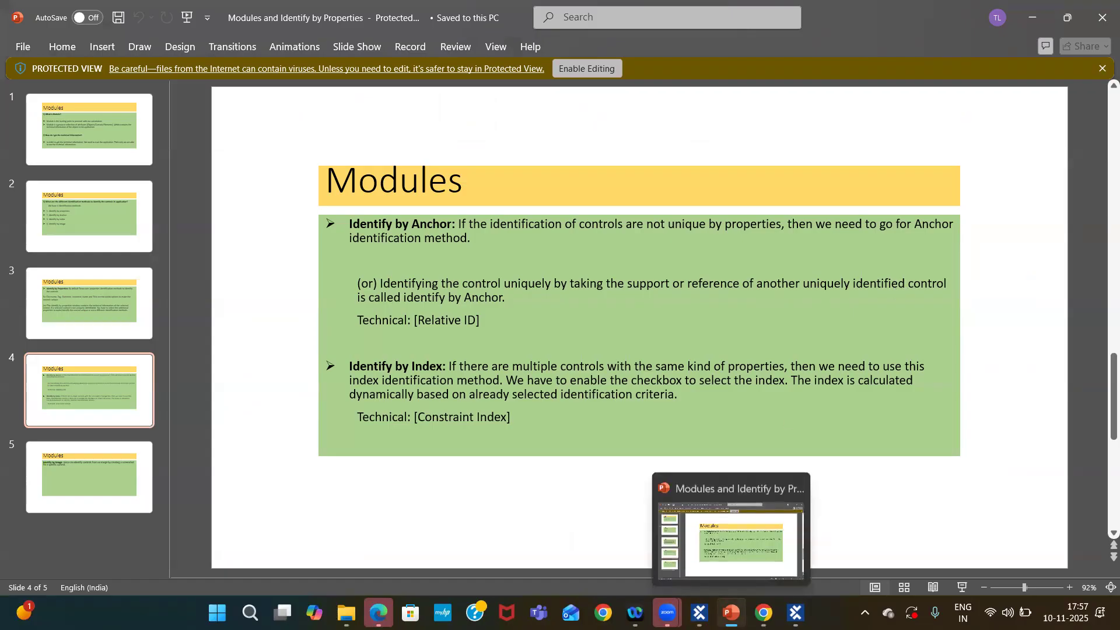
pyautogui.click(795, 612)
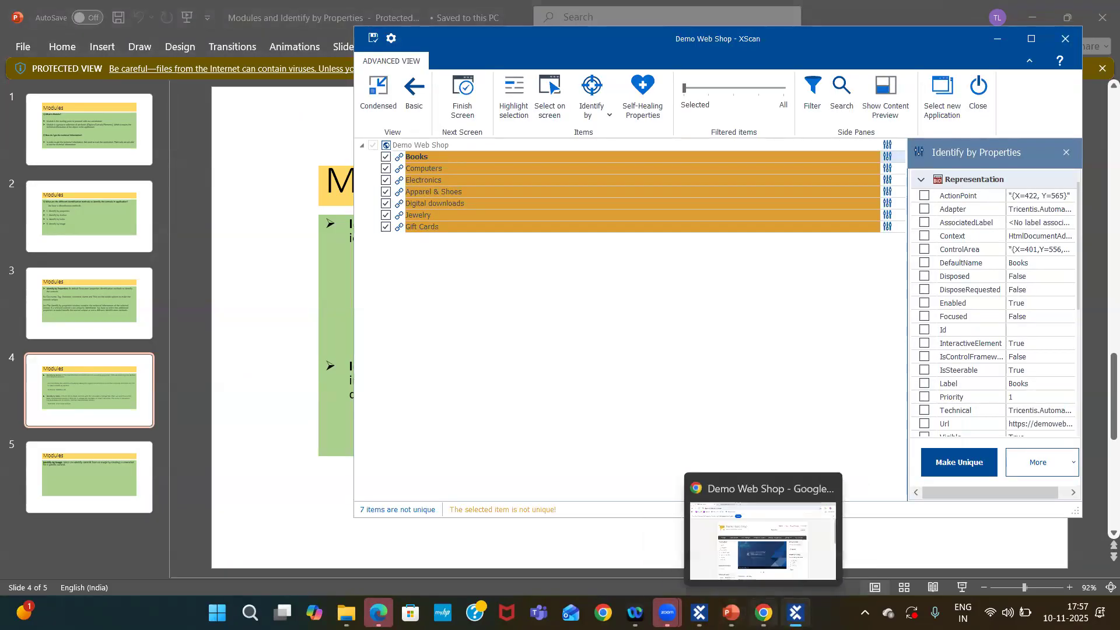
pyautogui.click(763, 612)
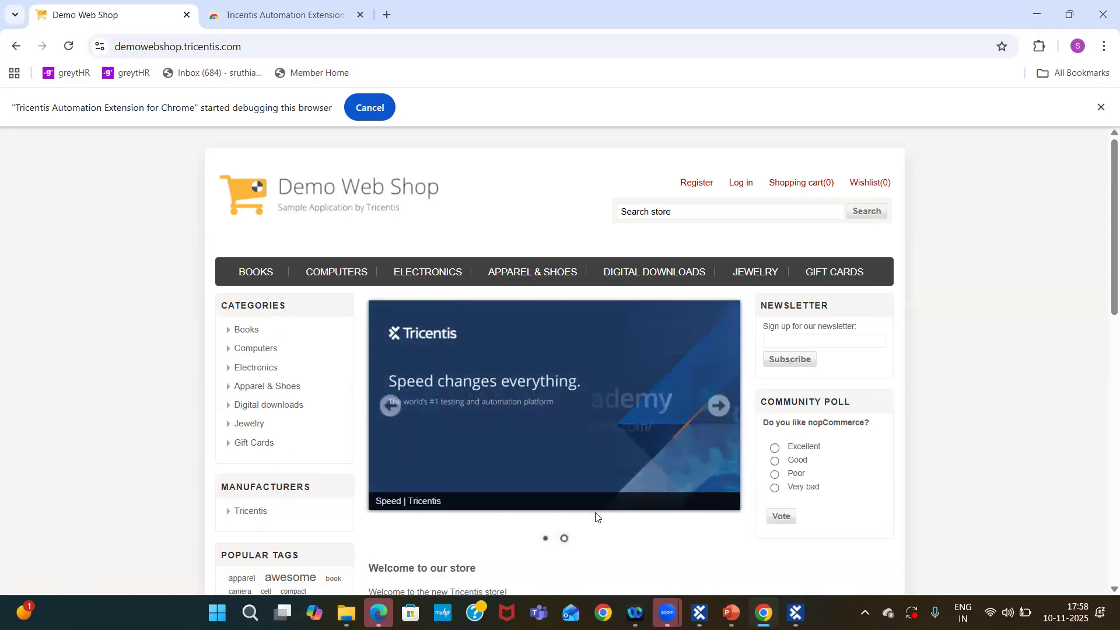
pyautogui.moveTo(794, 613)
pyautogui.click(796, 525)
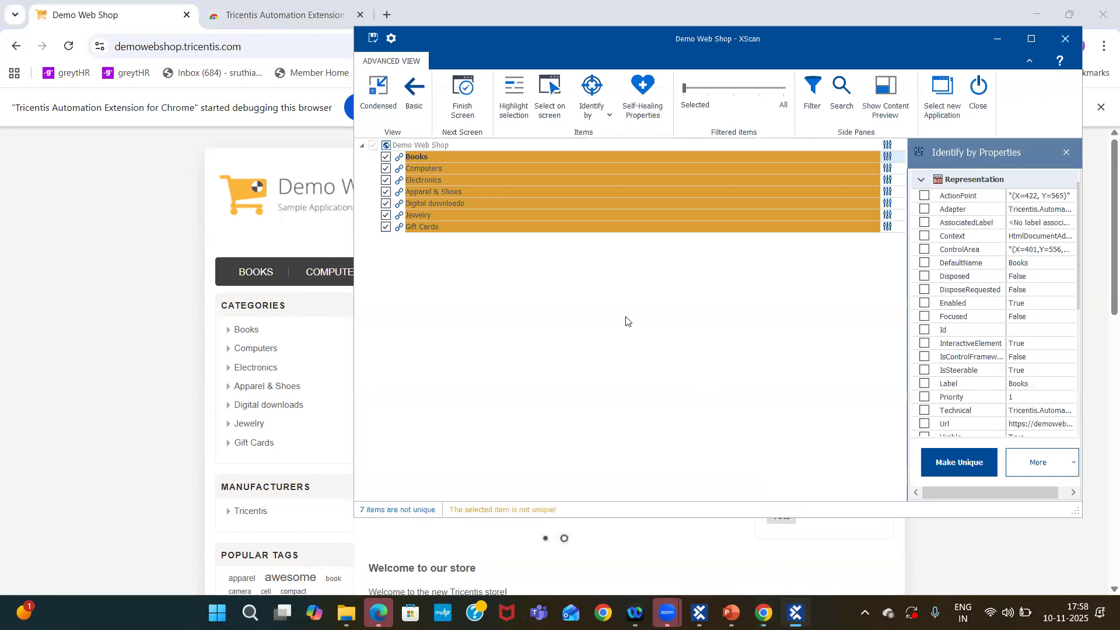
# Identify the Books link by anchor, choosing the Categories heading on screen as anchor, and make the anchor unique.
pyautogui.click(436, 154)
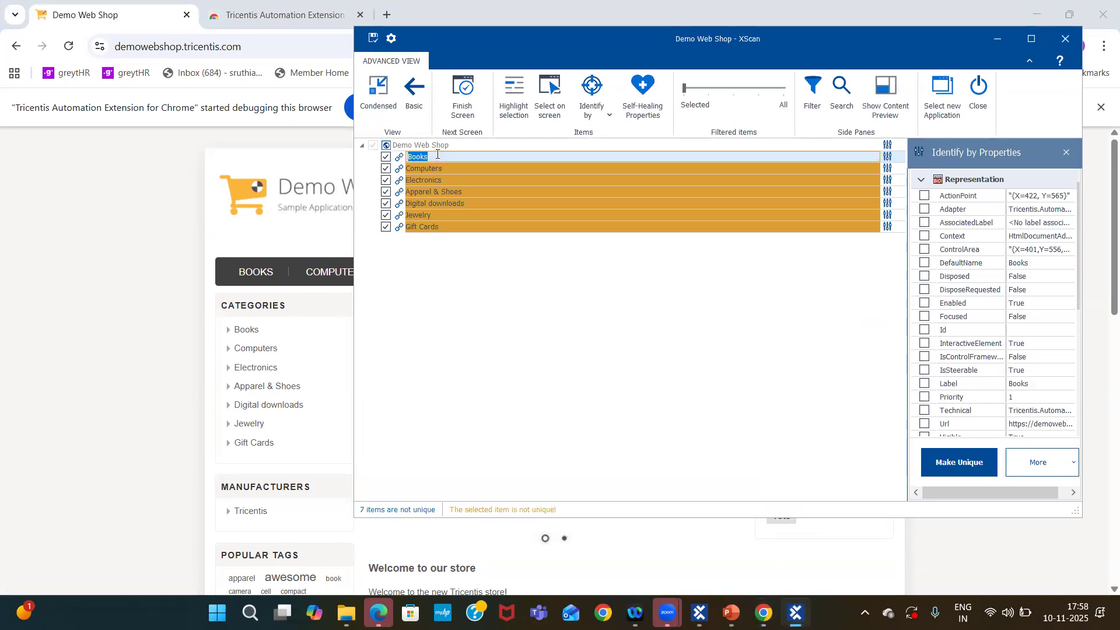
pyautogui.click(601, 116)
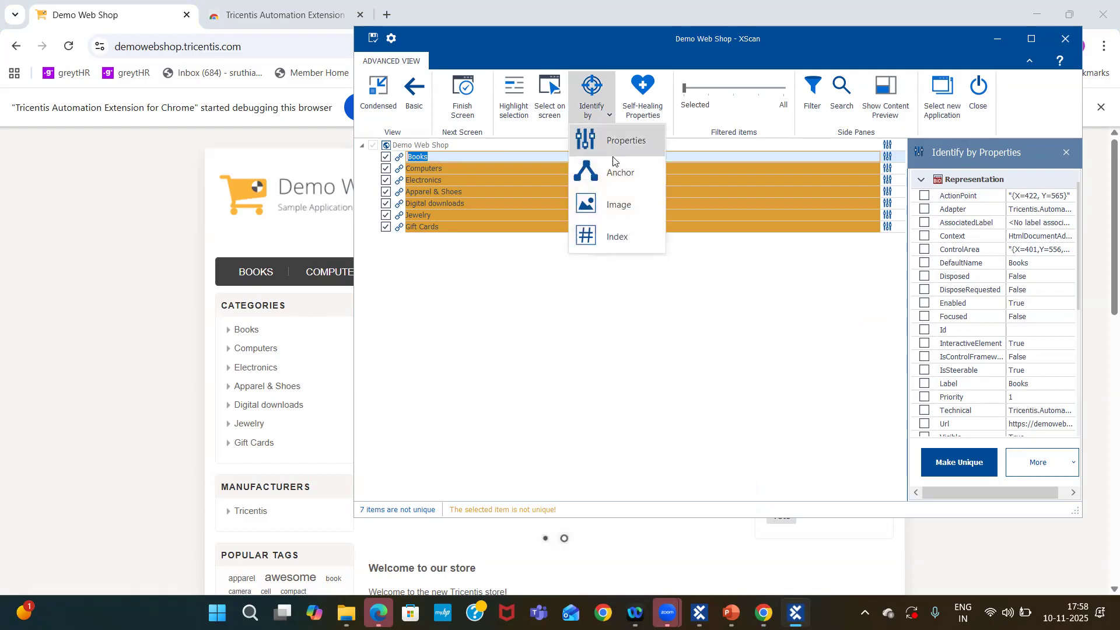
pyautogui.click(623, 174)
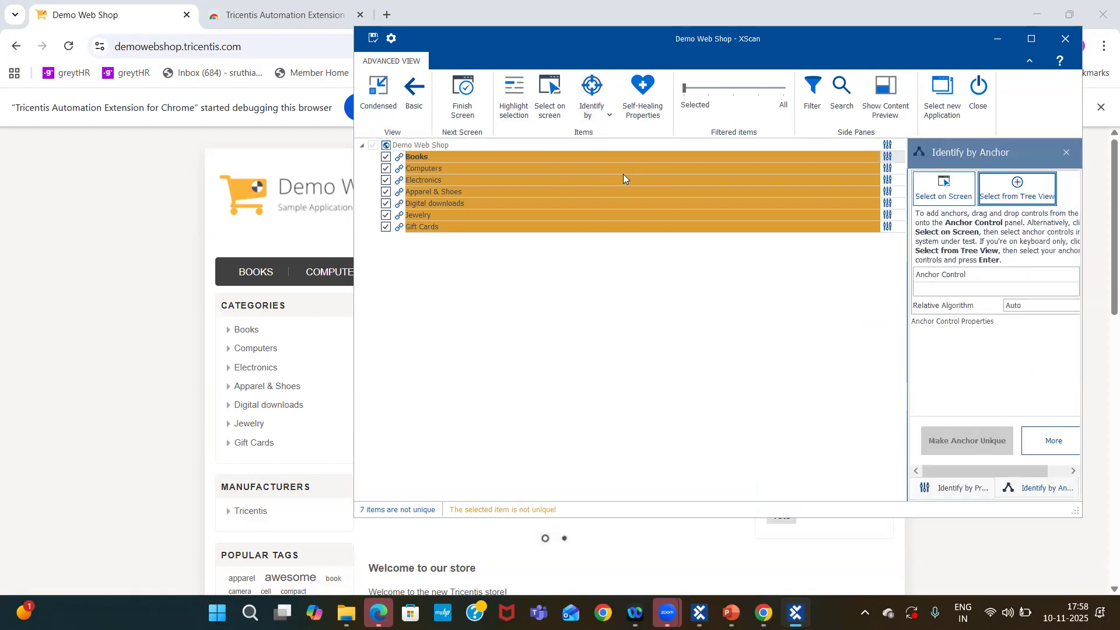
pyautogui.click(932, 190)
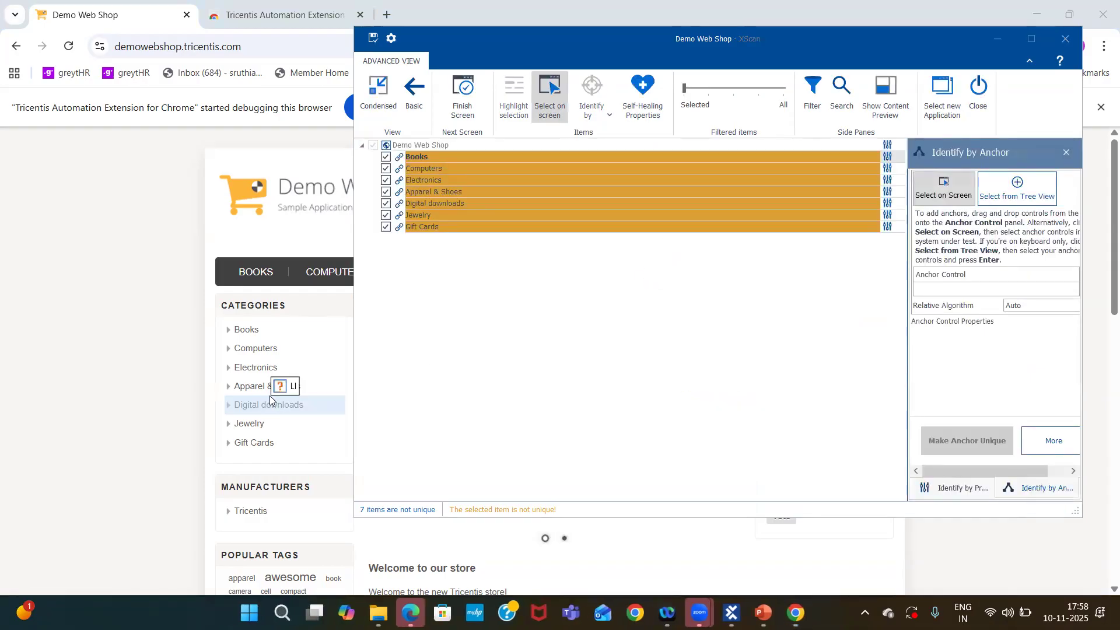
pyautogui.click(298, 301)
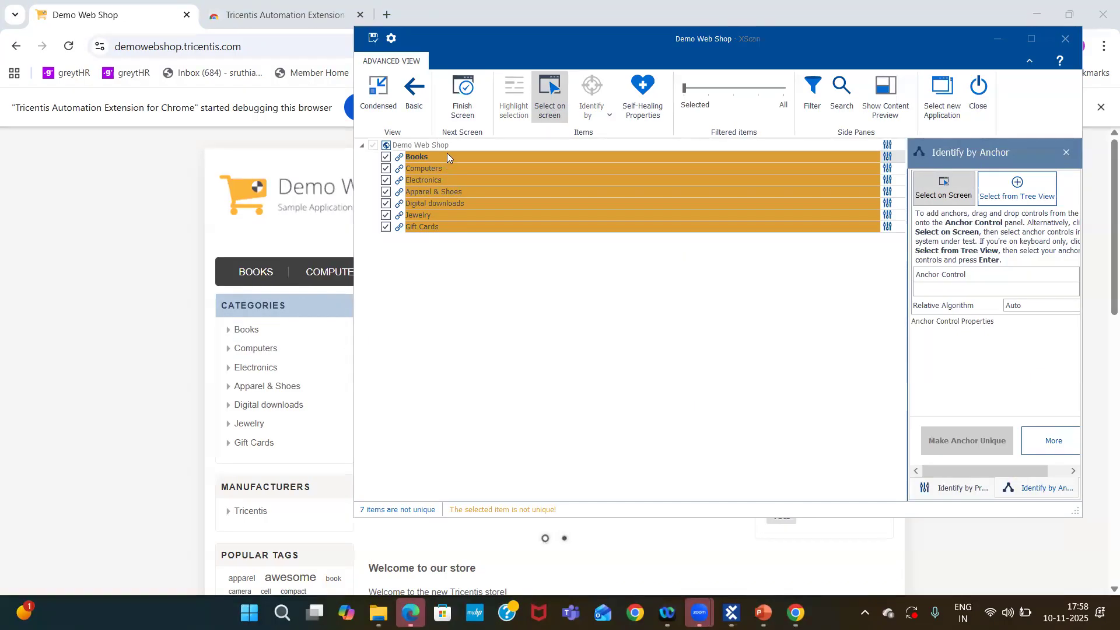
pyautogui.click(930, 196)
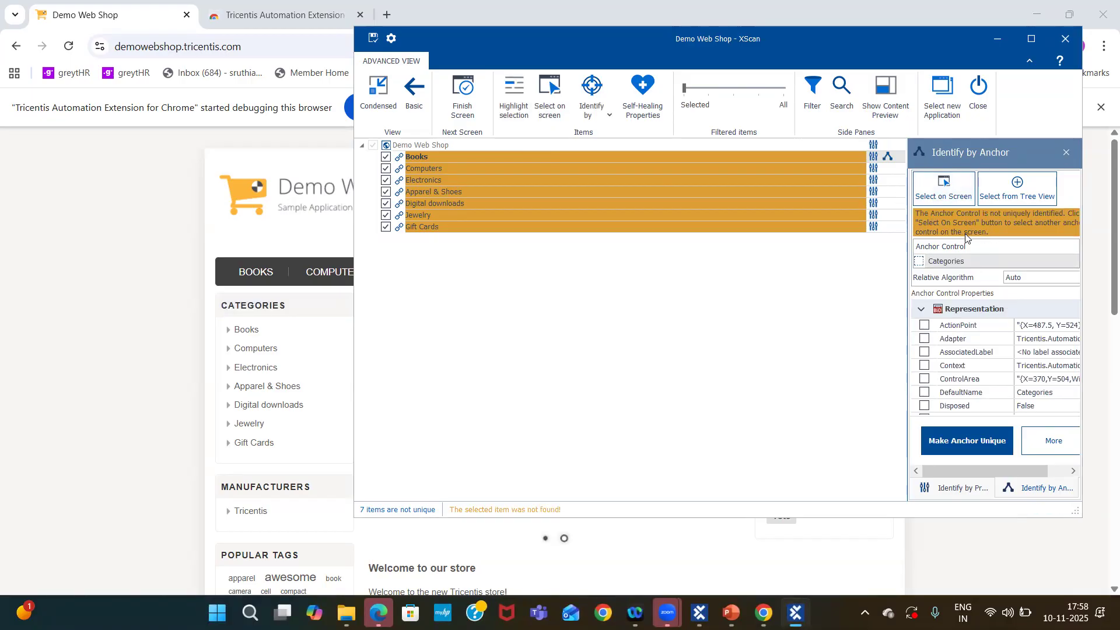
pyautogui.click(950, 442)
pyautogui.click(967, 441)
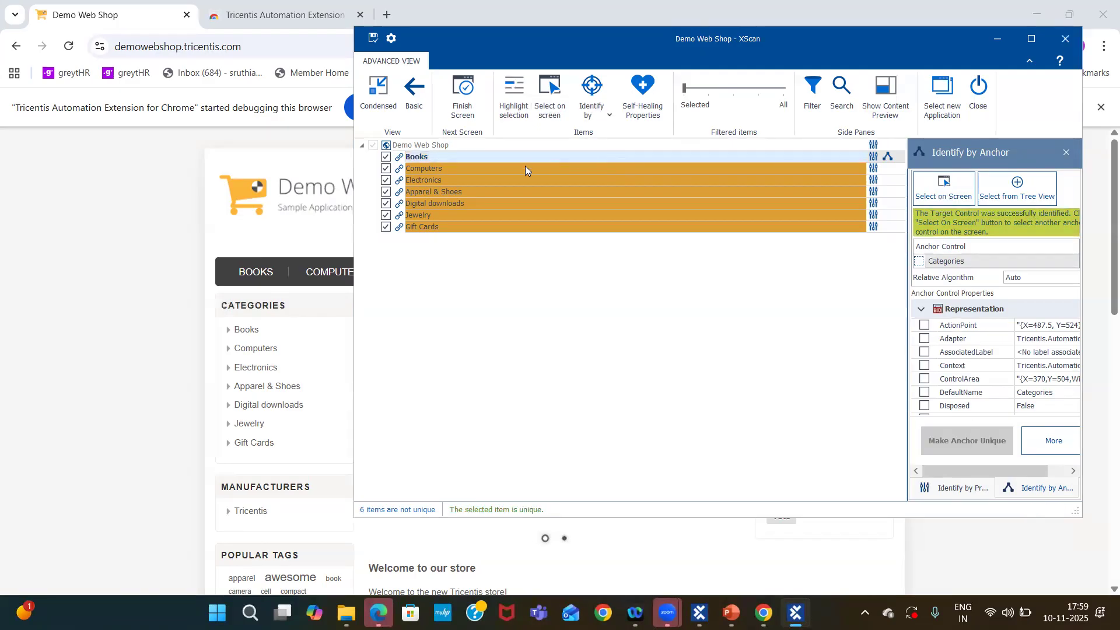
# Identify the Computers link by anchor, choosing the Categories heading on screen as its anchor control.
pyautogui.doubleClick(482, 168)
pyautogui.doubleClick(493, 155)
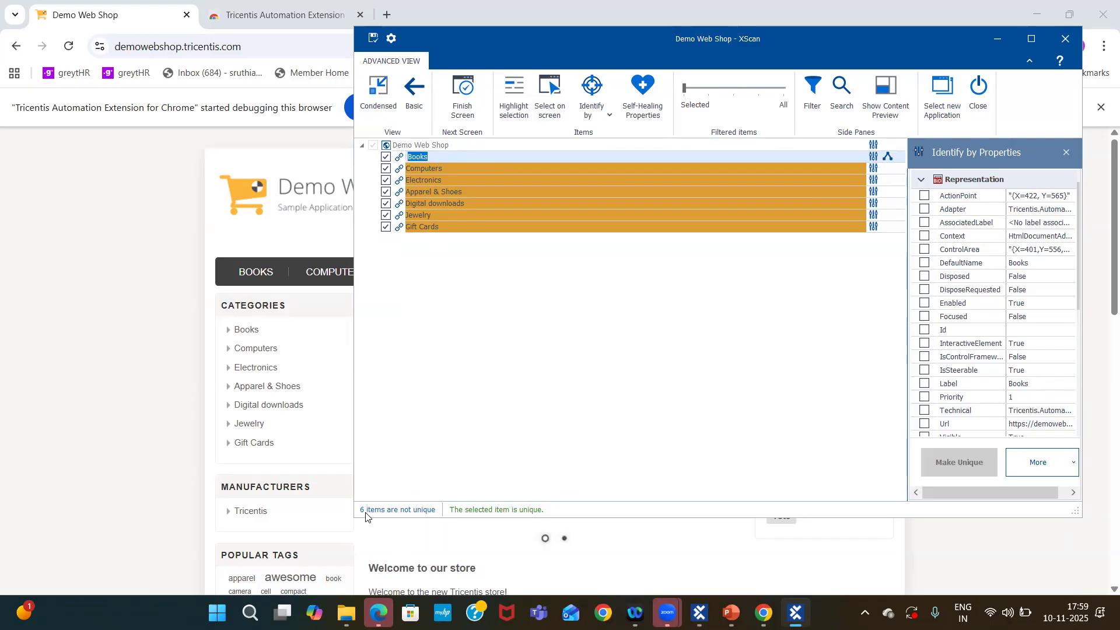
pyautogui.click(460, 169)
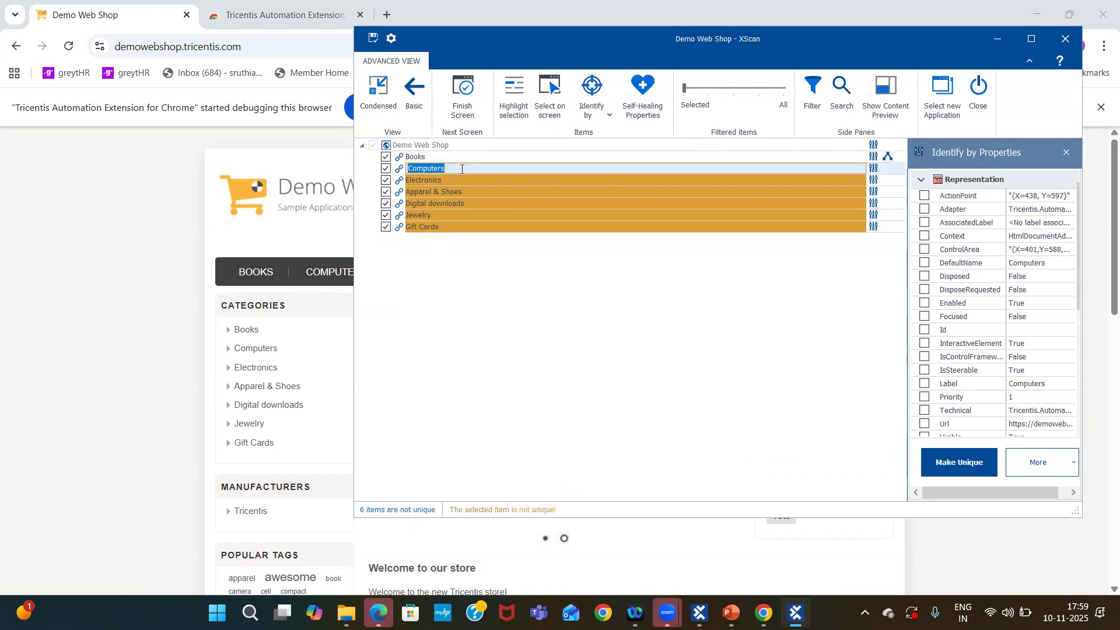
pyautogui.click(606, 115)
pyautogui.click(625, 173)
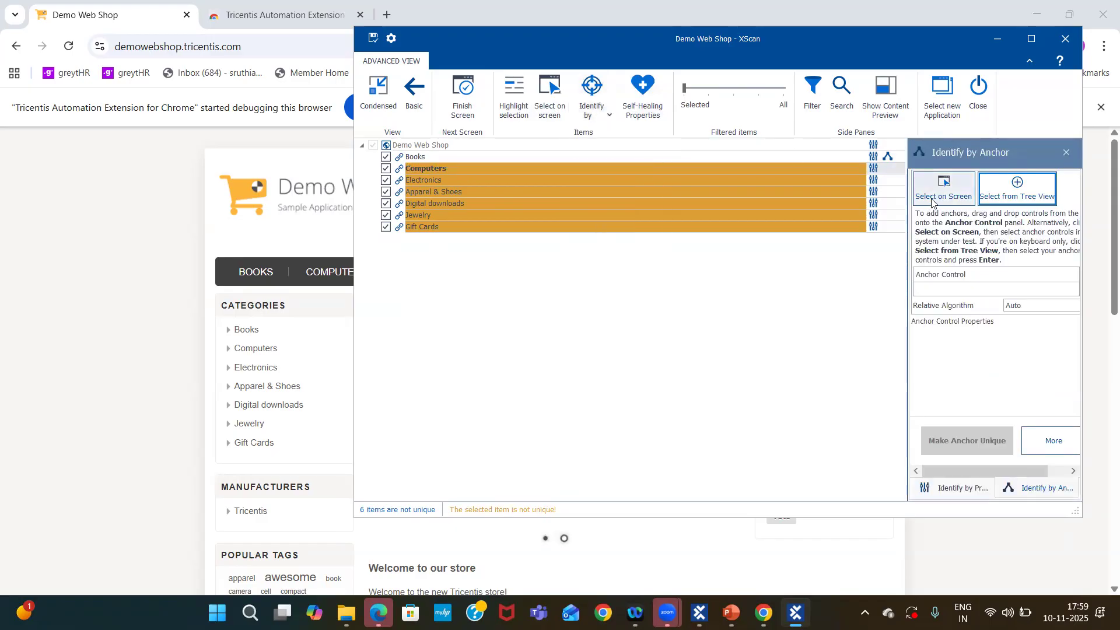
pyautogui.click(931, 201)
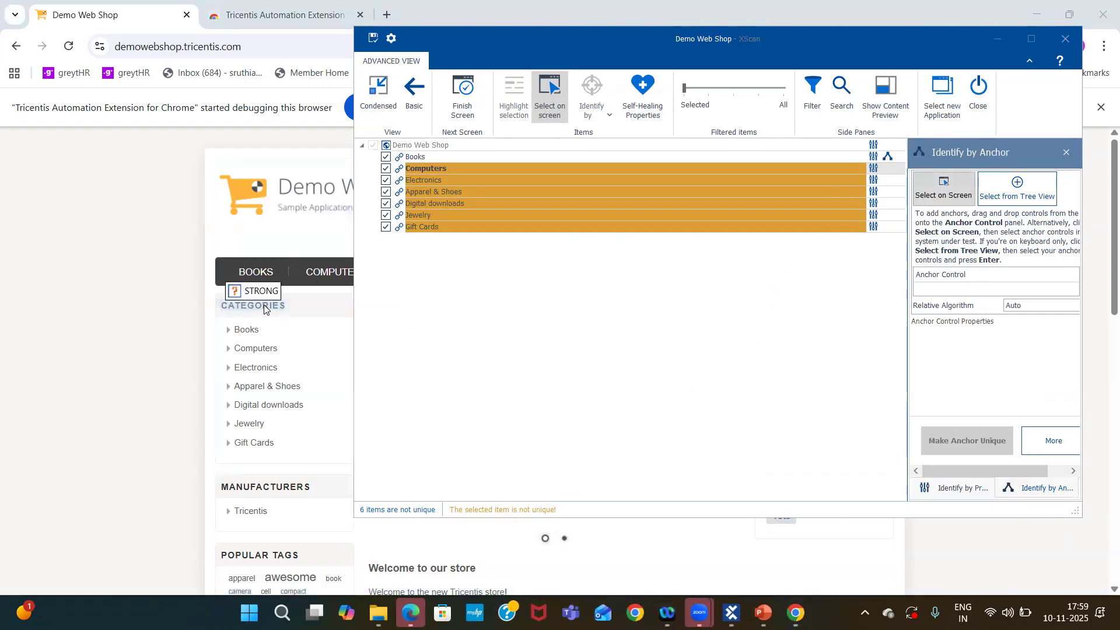
pyautogui.click(301, 306)
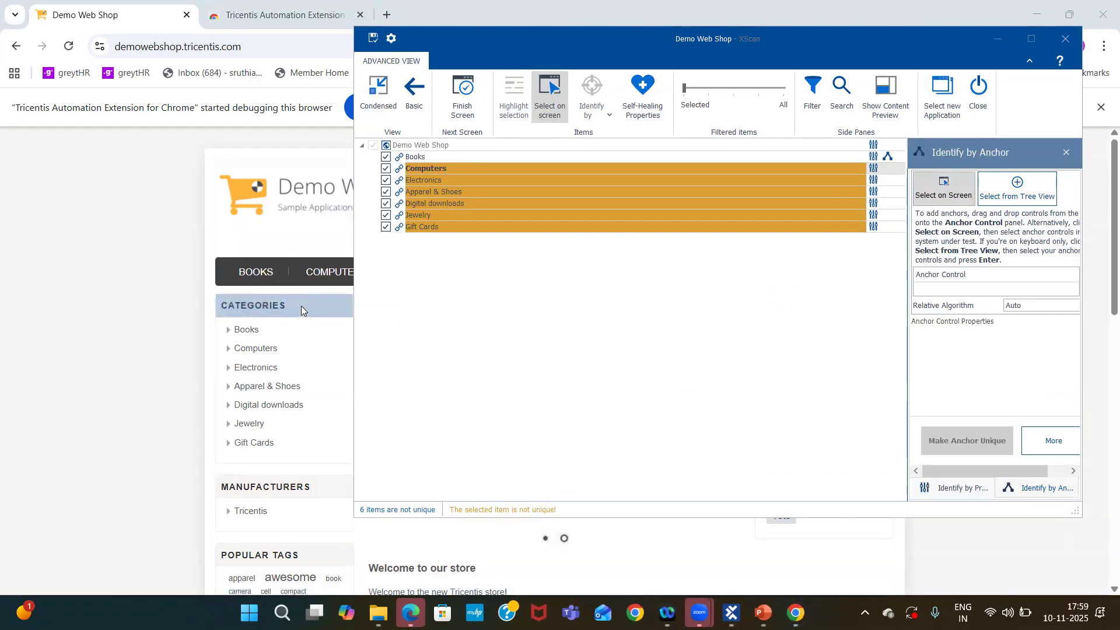
pyautogui.click(935, 193)
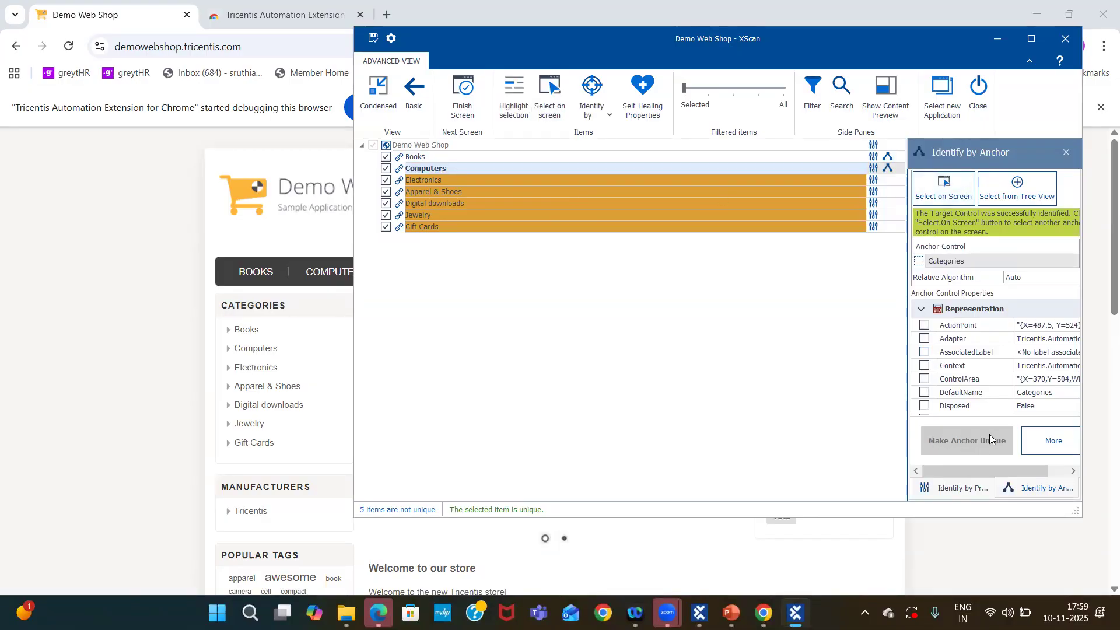
# Identify the Electronics link by anchor, again choosing the Categories heading on screen as its anchor control.
pyautogui.doubleClick(464, 158)
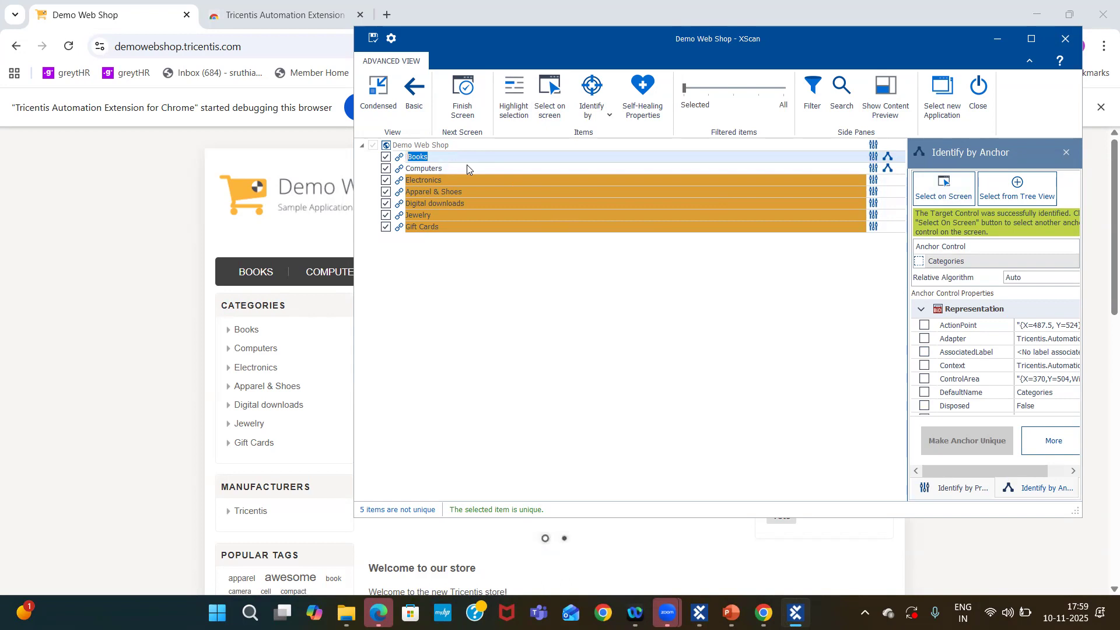
pyautogui.doubleClick(466, 165)
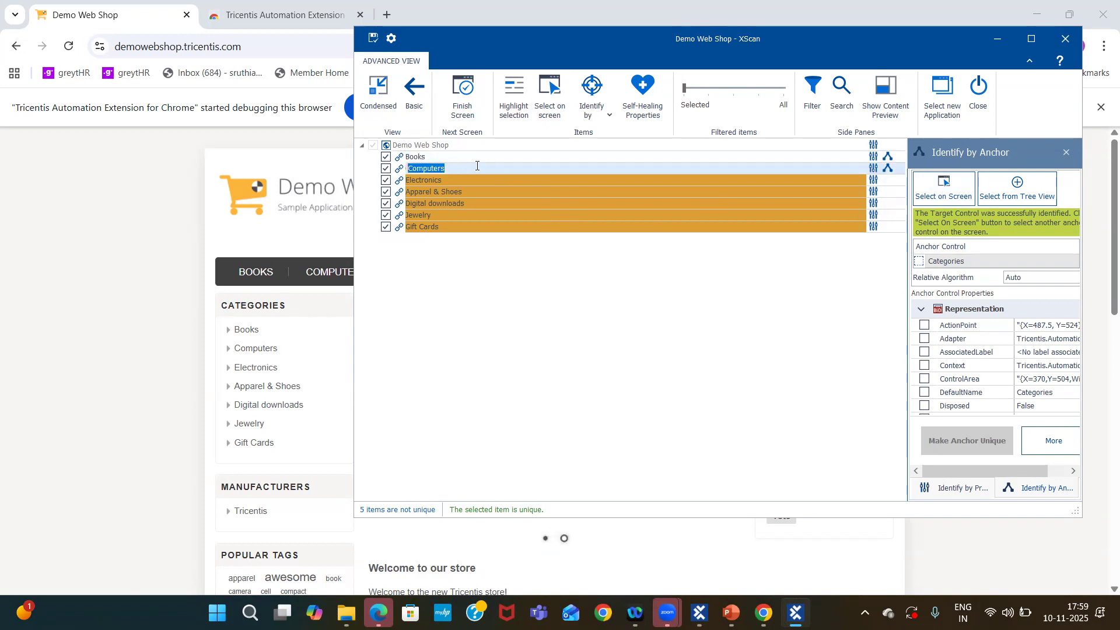
pyautogui.click(476, 166)
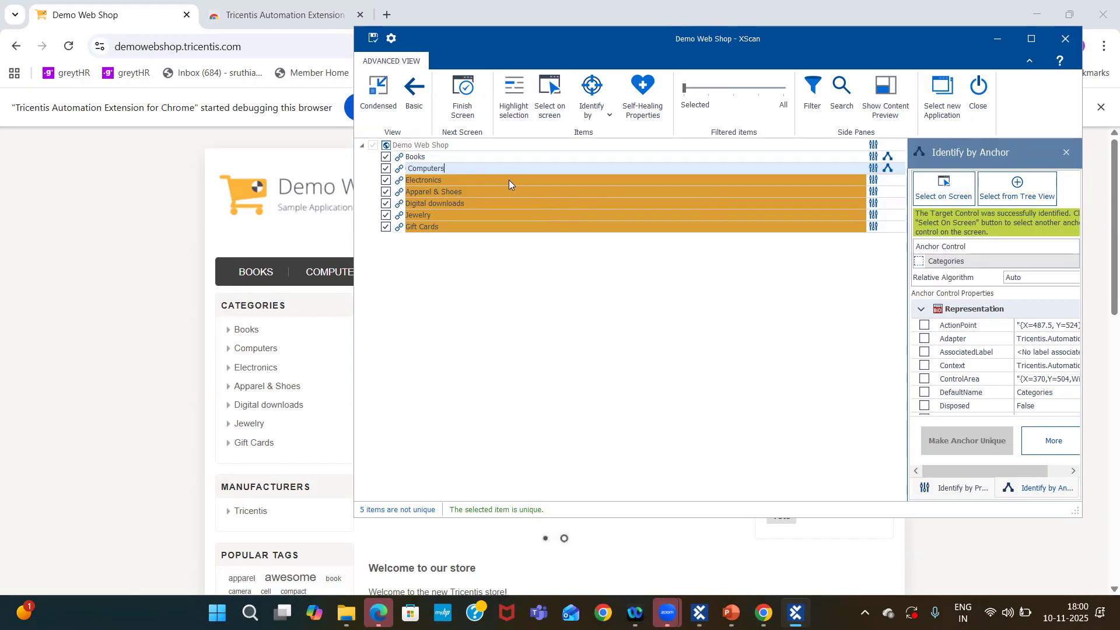
pyautogui.click(455, 181)
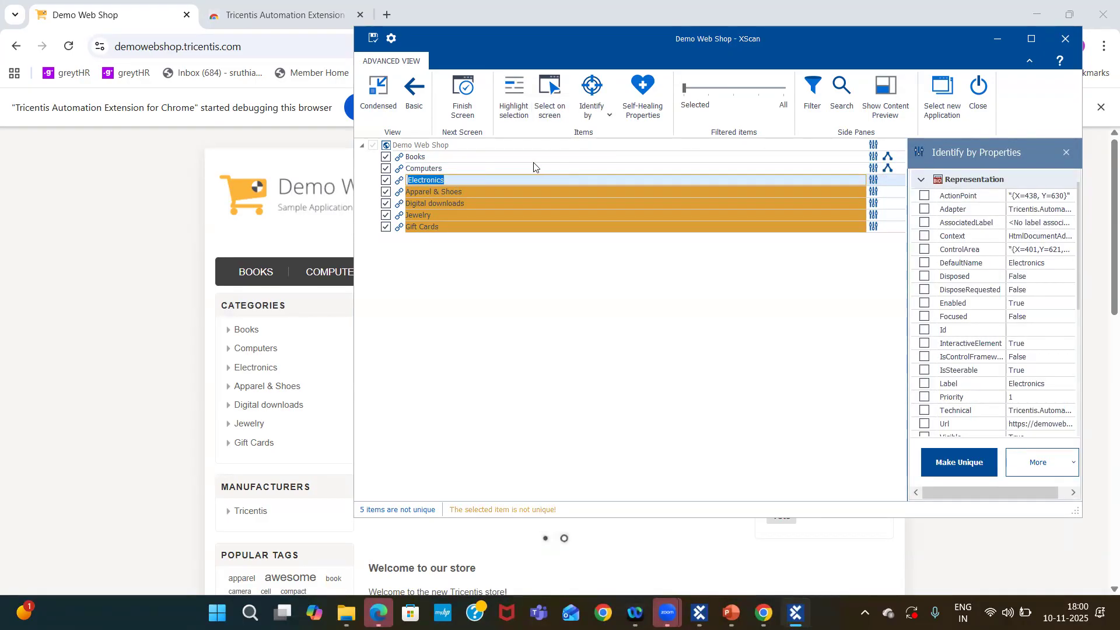
pyautogui.click(607, 114)
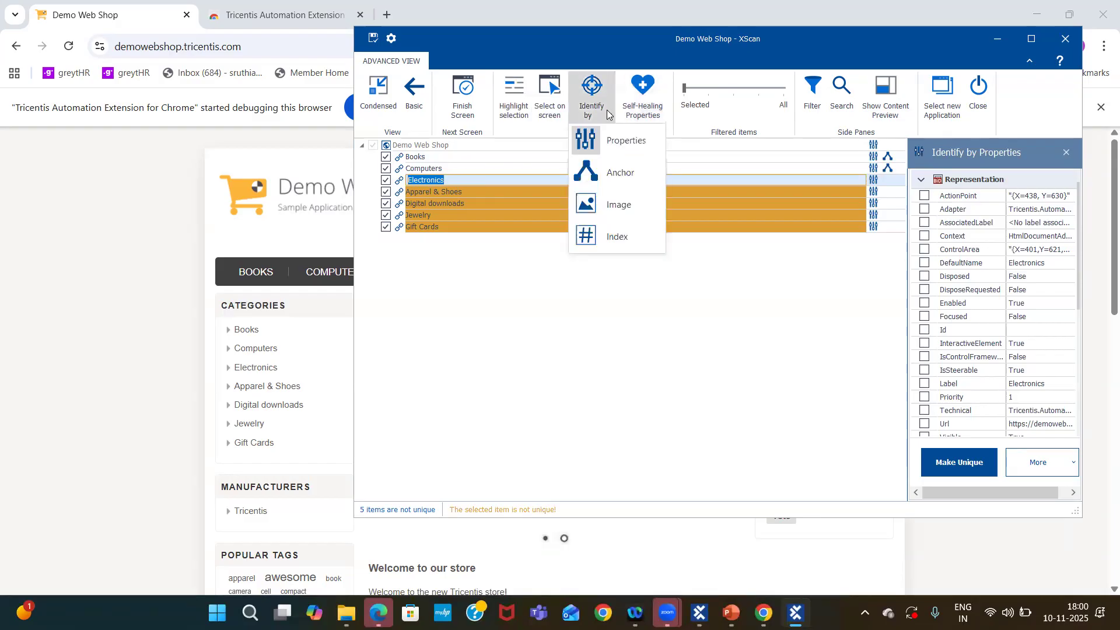
pyautogui.click(621, 173)
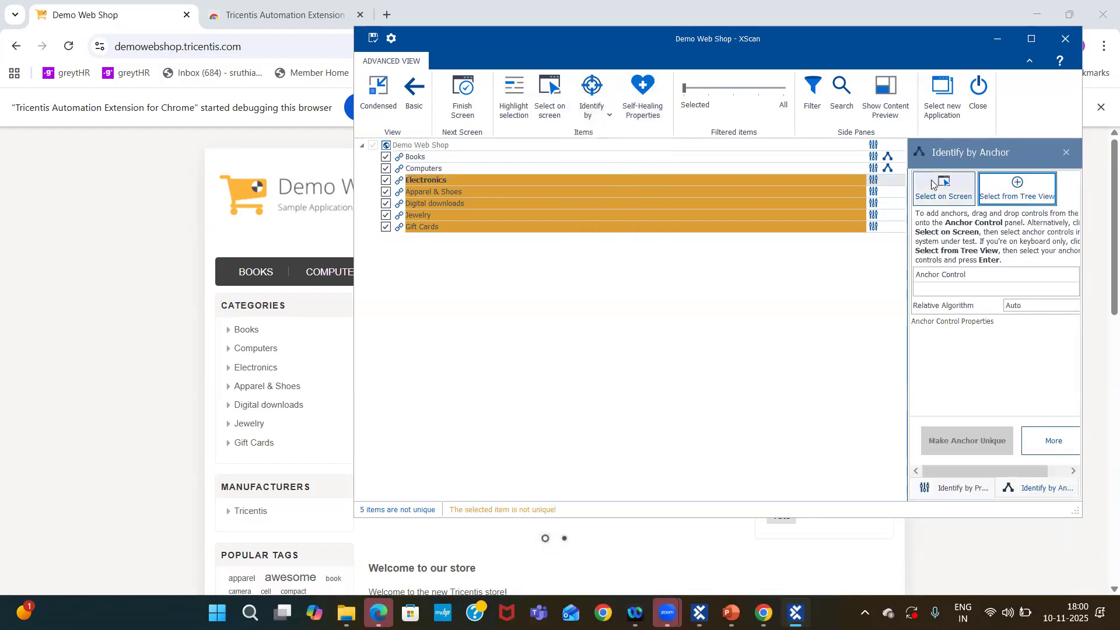
pyautogui.click(940, 191)
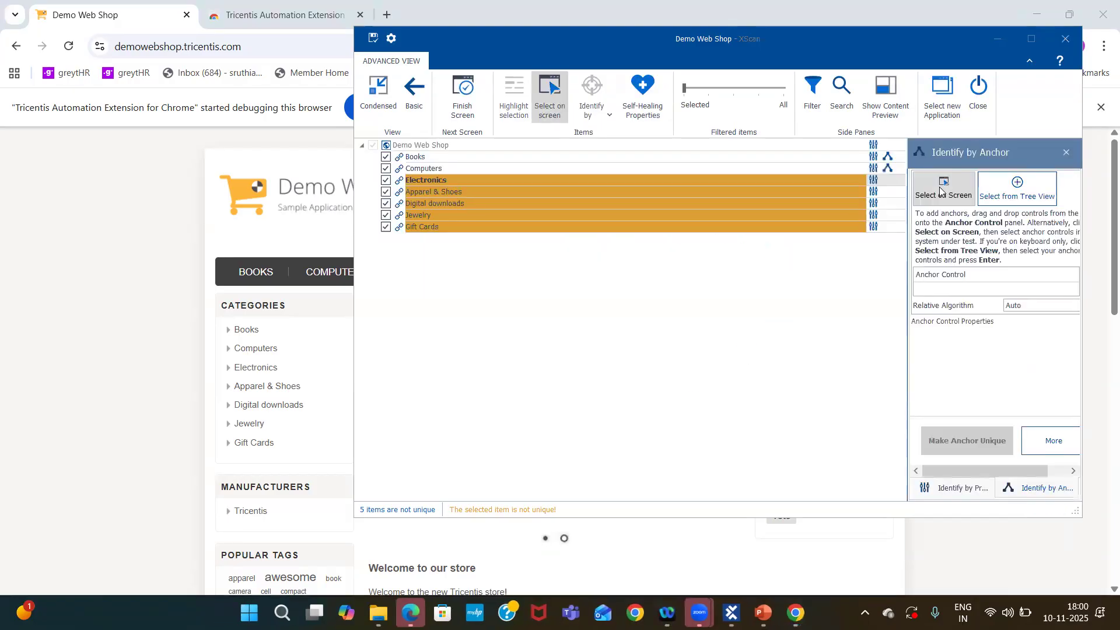
pyautogui.click(308, 311)
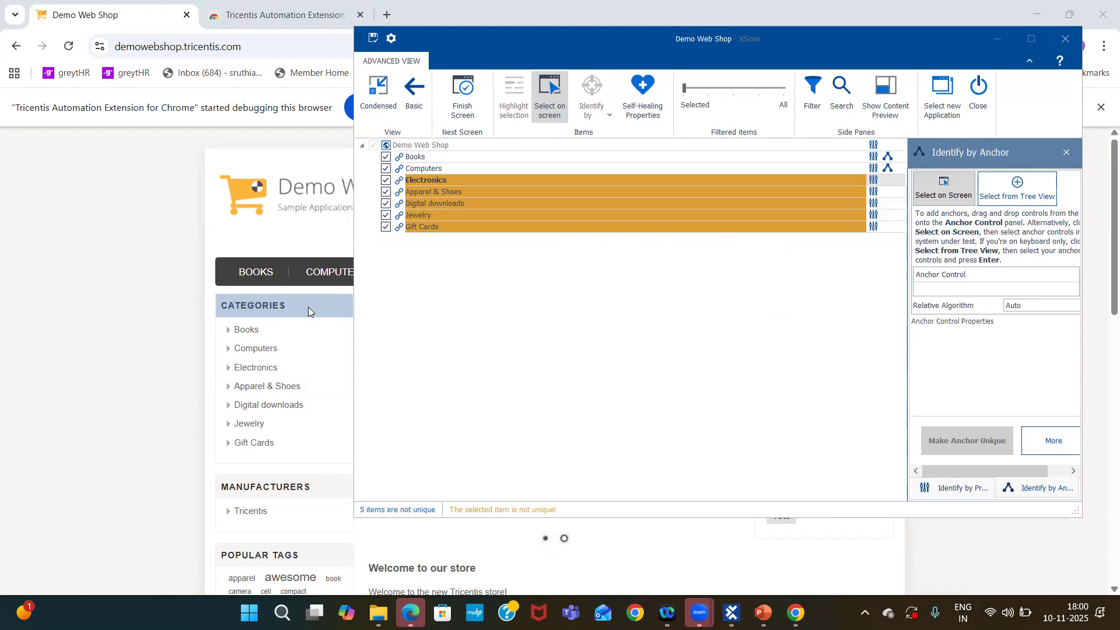
pyautogui.click(940, 190)
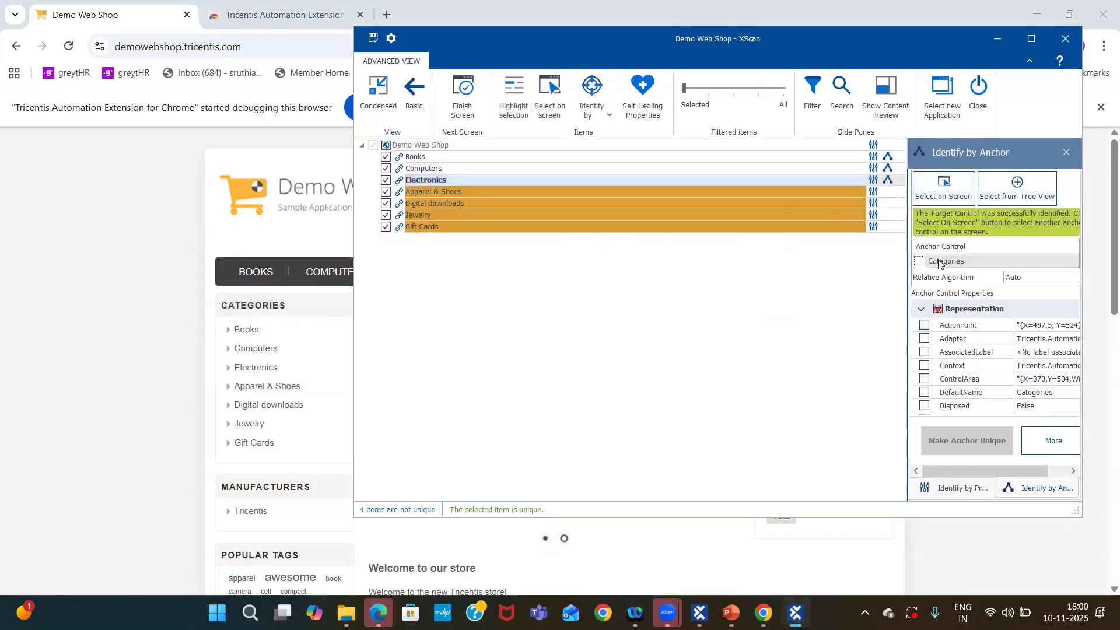
# Review the identification settings of the Books, Computers and Electronics links already identified by anchor.
pyautogui.click(454, 190)
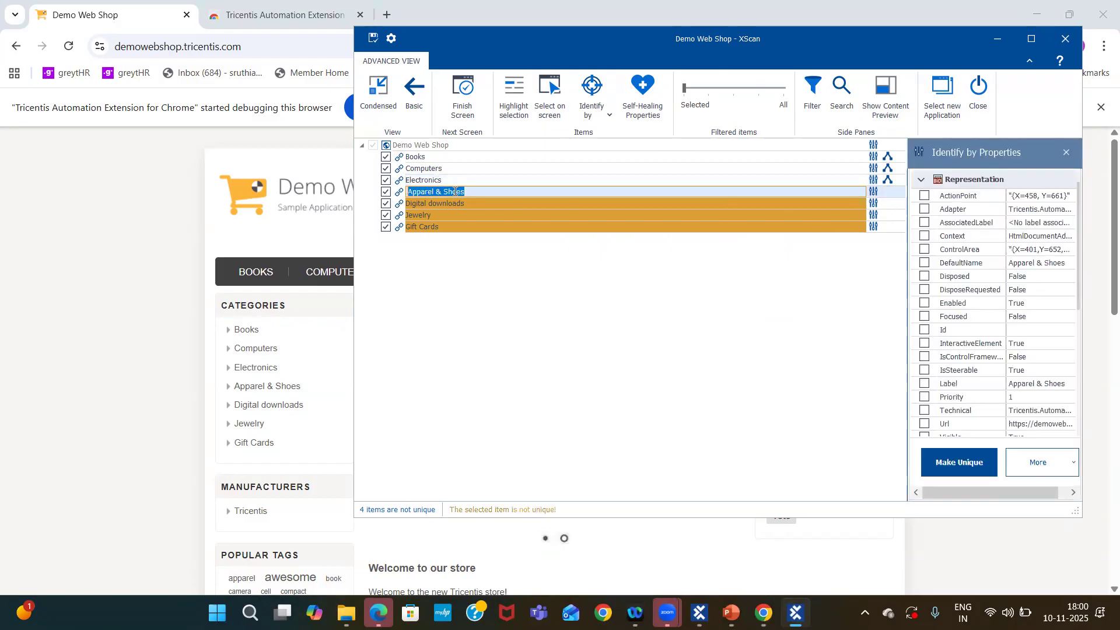
pyautogui.click(446, 155)
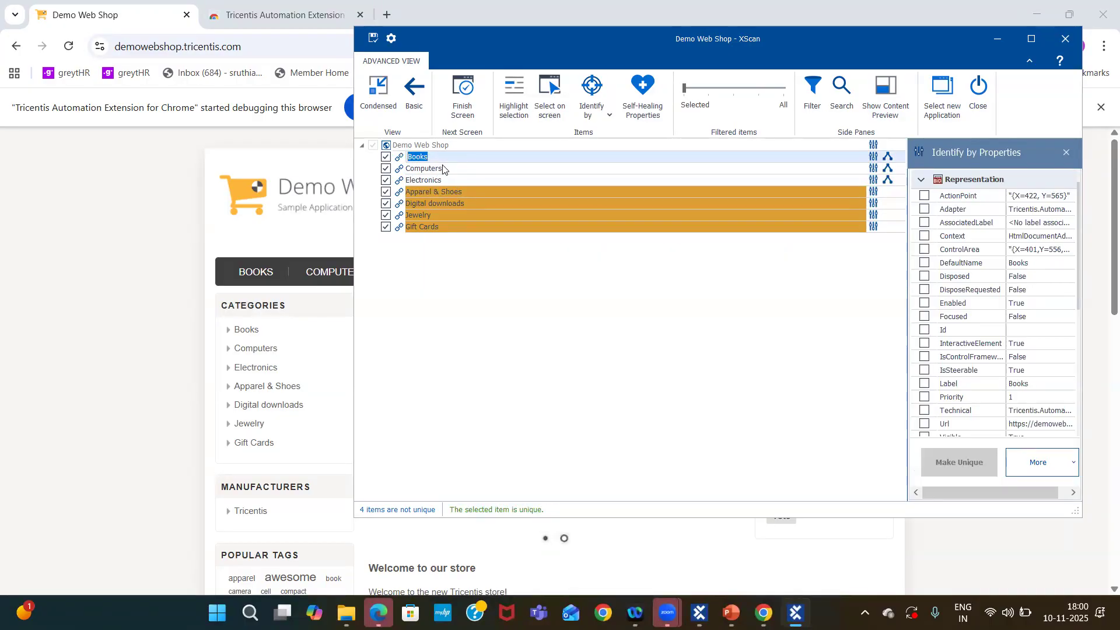
pyautogui.click(443, 167)
pyautogui.click(455, 156)
pyautogui.click(449, 170)
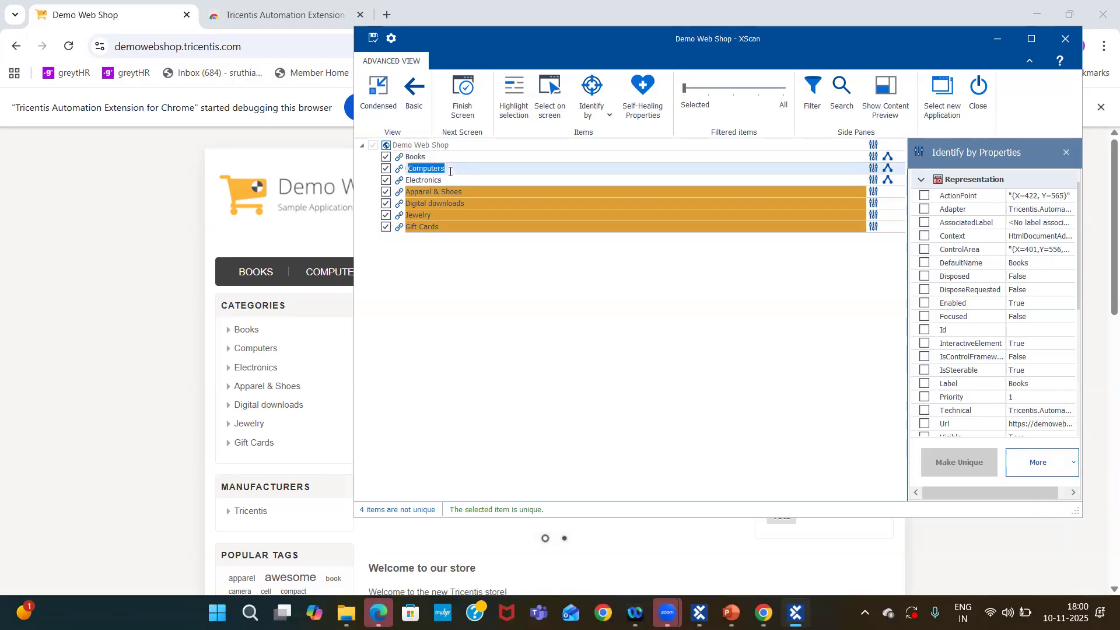
pyautogui.click(440, 178)
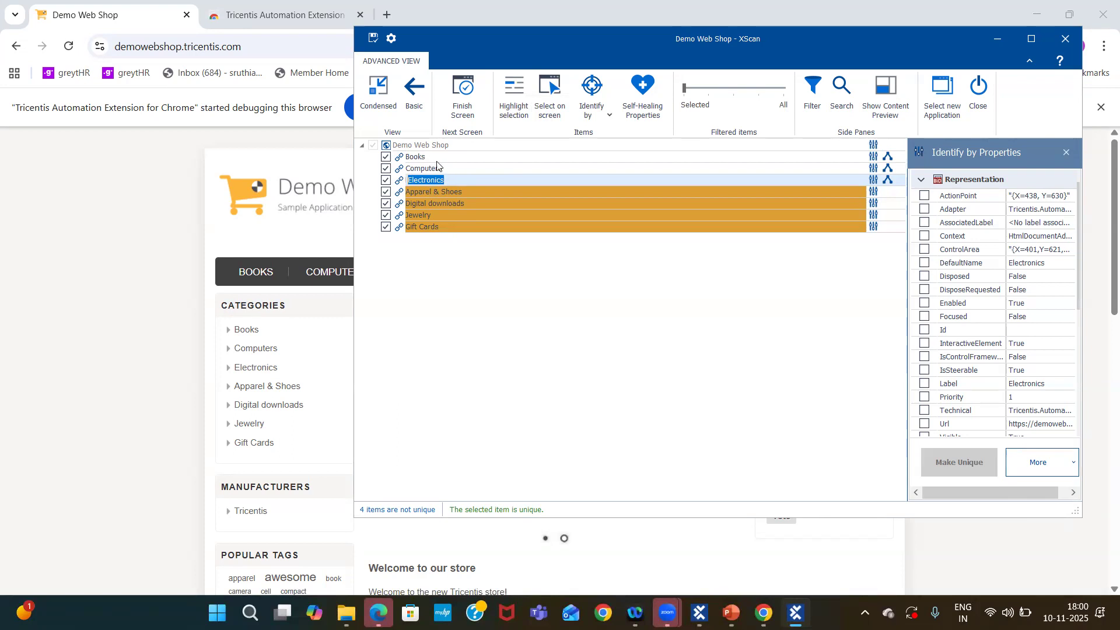
# Identify the Apparel & Shoes link by anchor, using the Electronics link from the scan tree as its anchor.
pyautogui.click(436, 191)
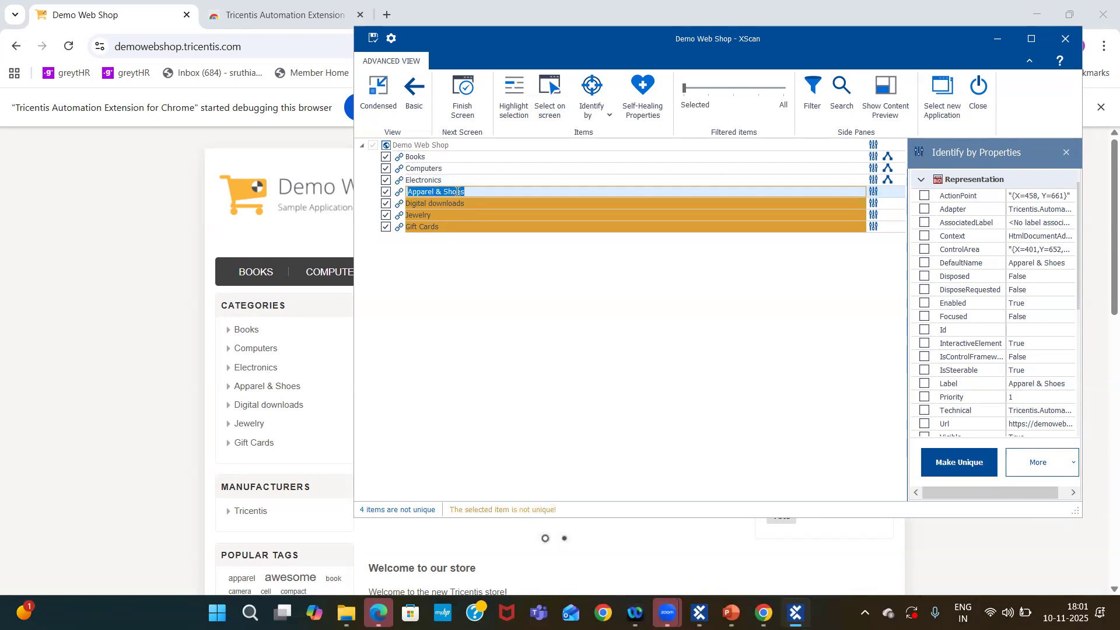
pyautogui.click(596, 102)
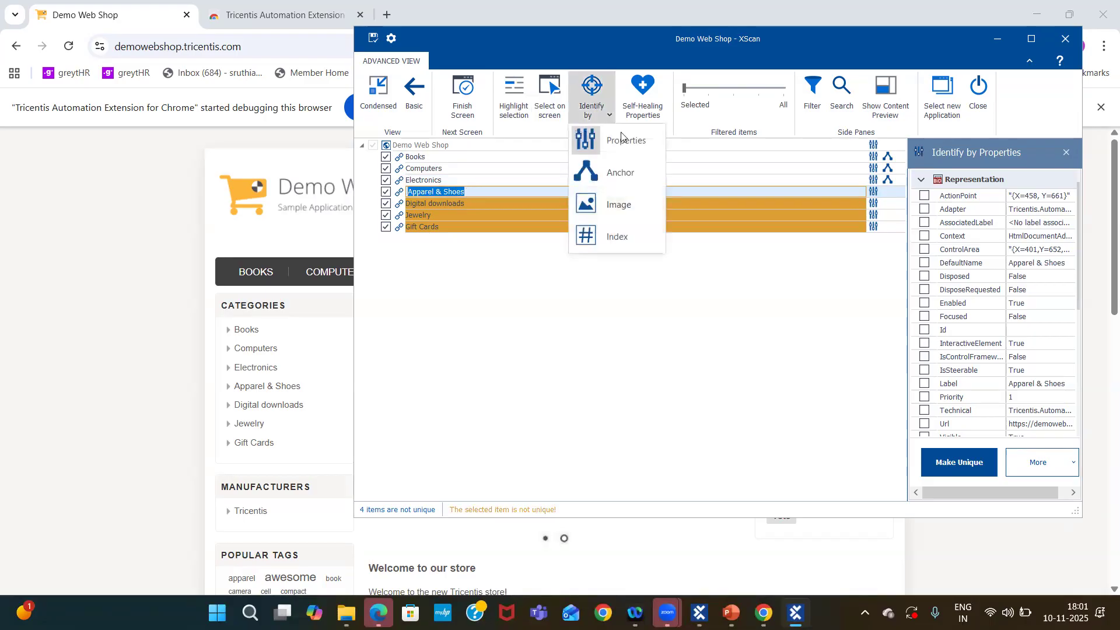
pyautogui.click(626, 175)
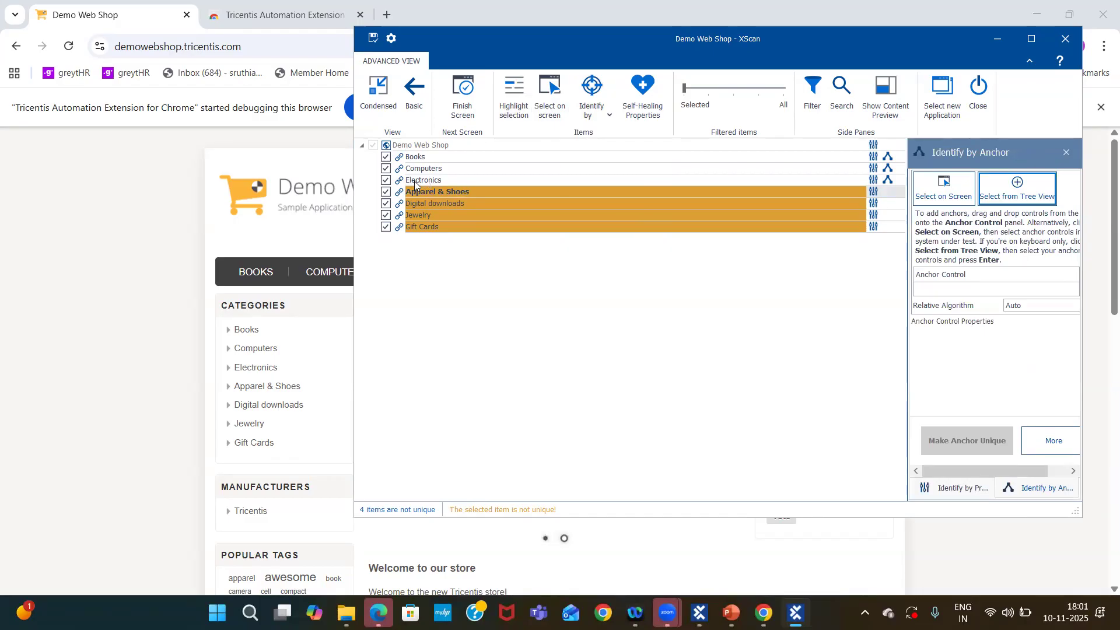
pyautogui.moveTo(415, 184); pyautogui.dragTo(933, 284)
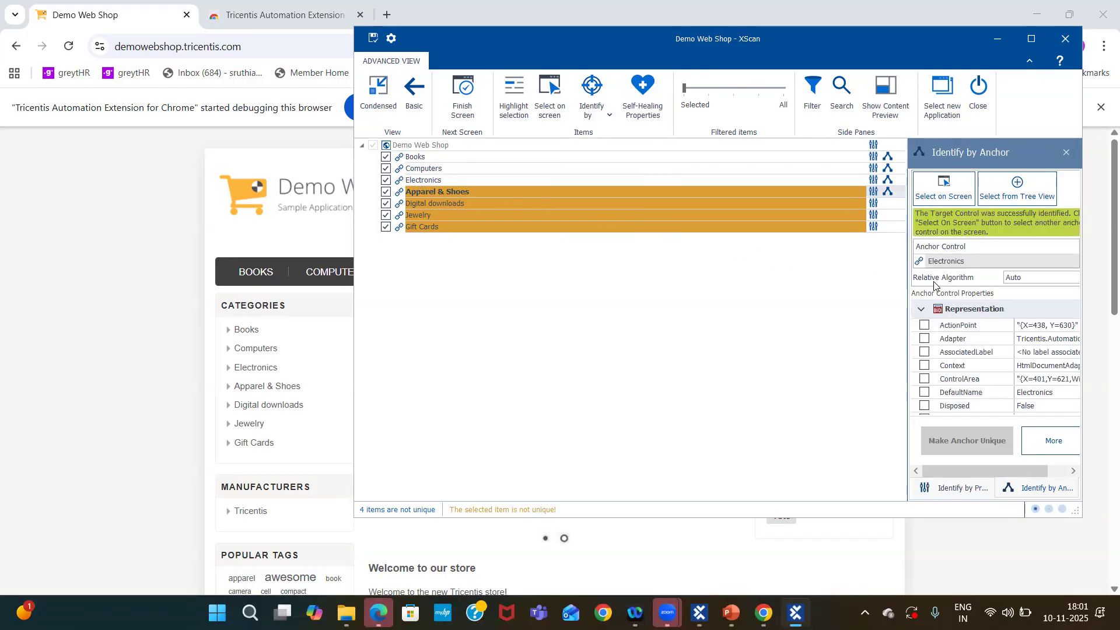
# Identify the Digital downloads link by anchor, using the Apparel & Shoes link from the scan tree as its anchor.
pyautogui.doubleClick(461, 200)
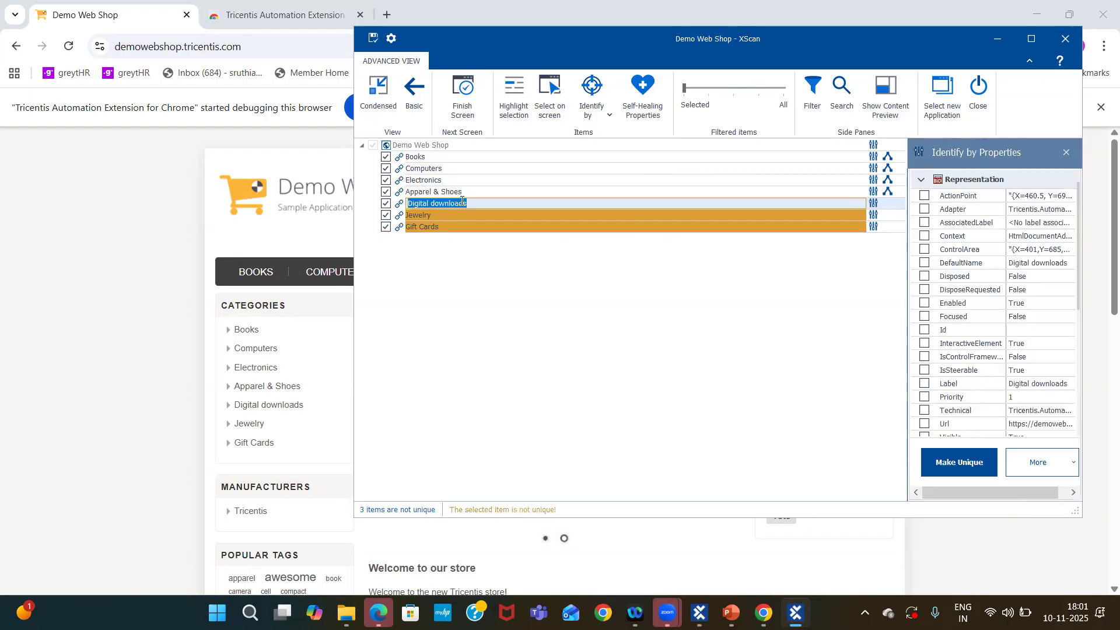
pyautogui.click(602, 108)
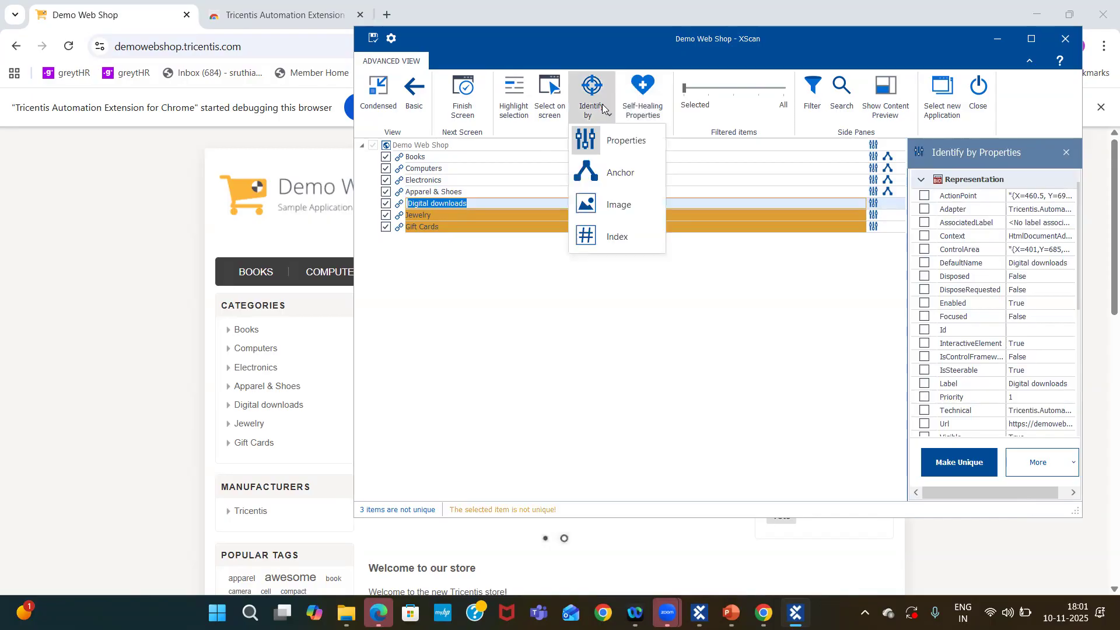
pyautogui.click(625, 172)
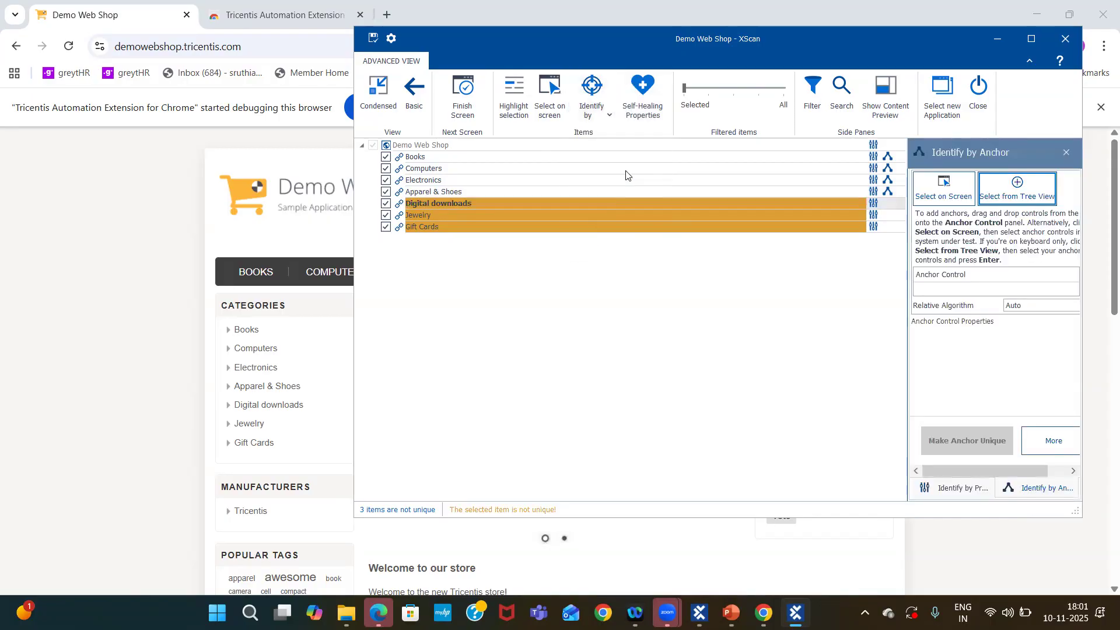
pyautogui.click(929, 193)
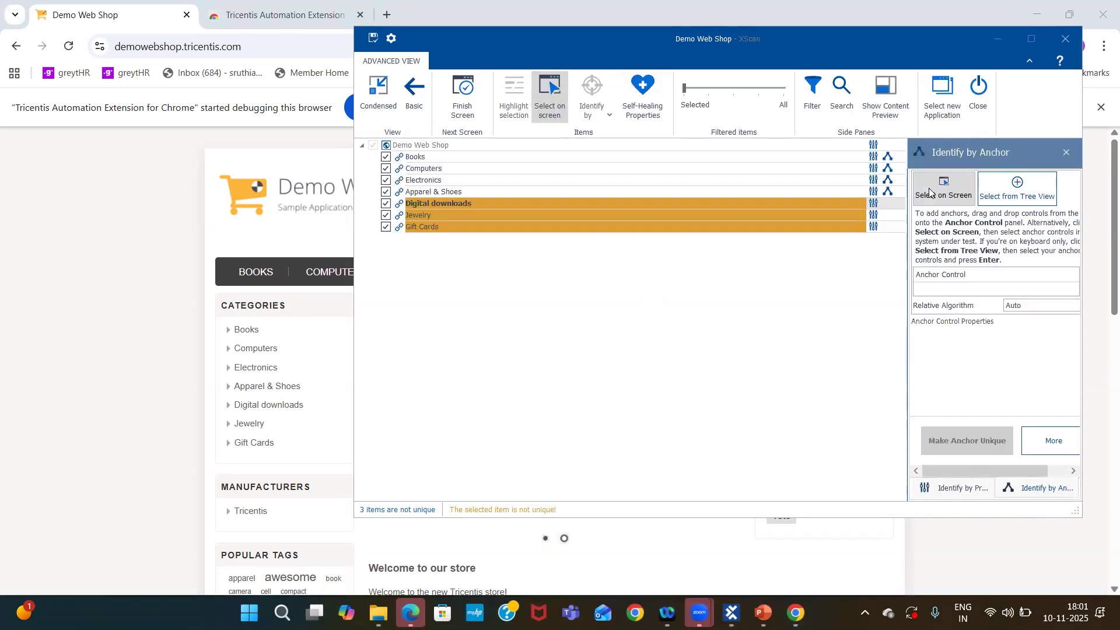
pyautogui.click(930, 193)
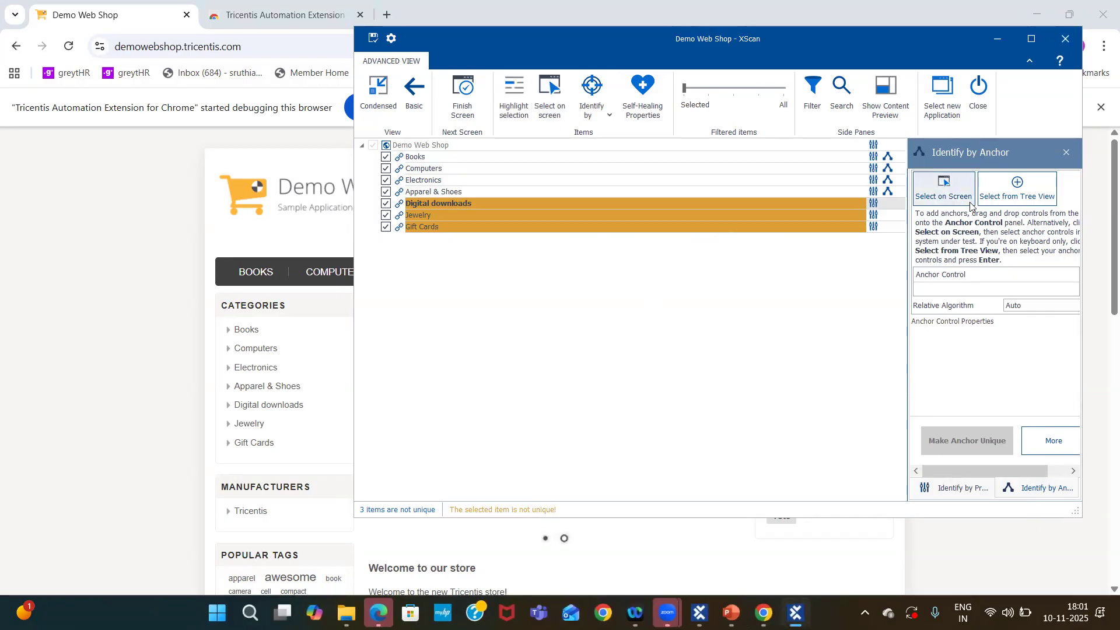
pyautogui.click(467, 202)
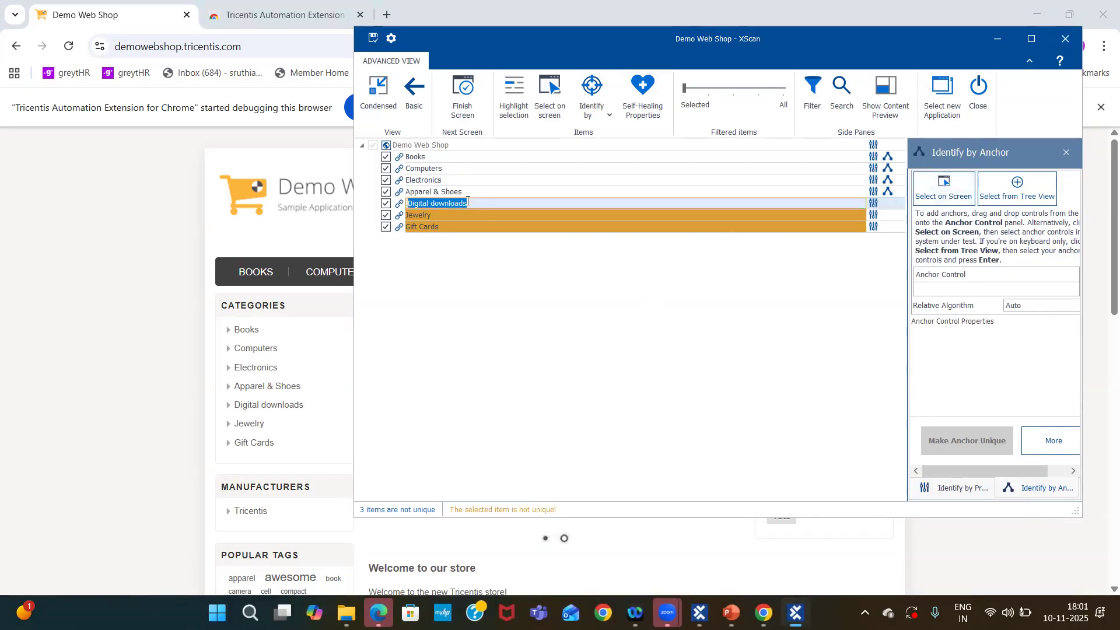
pyautogui.click(600, 115)
pyautogui.click(637, 169)
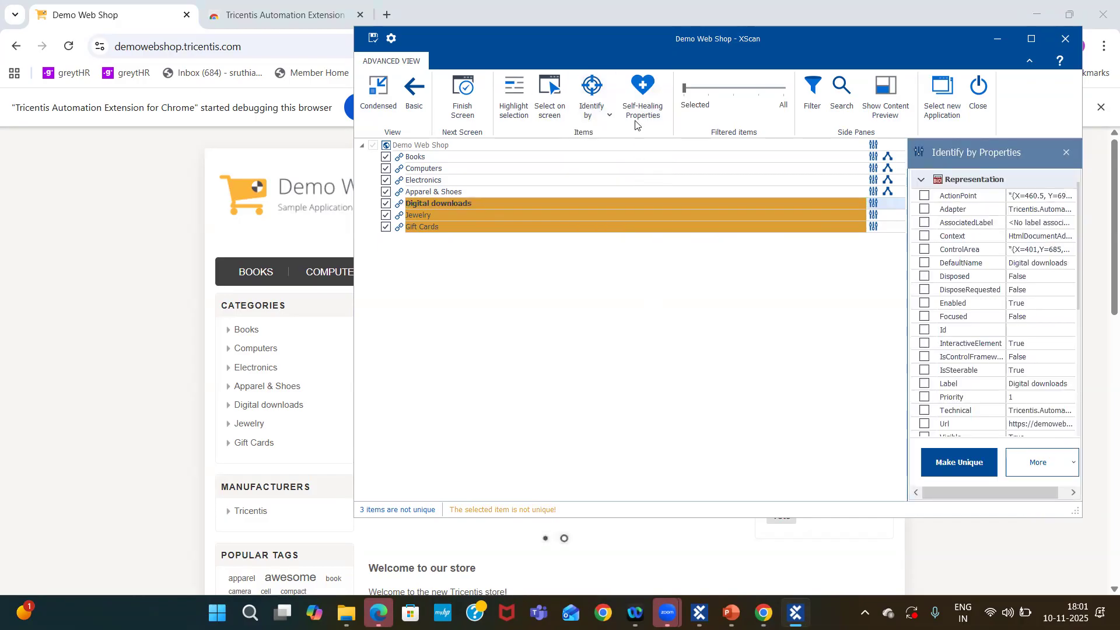
pyautogui.click(604, 115)
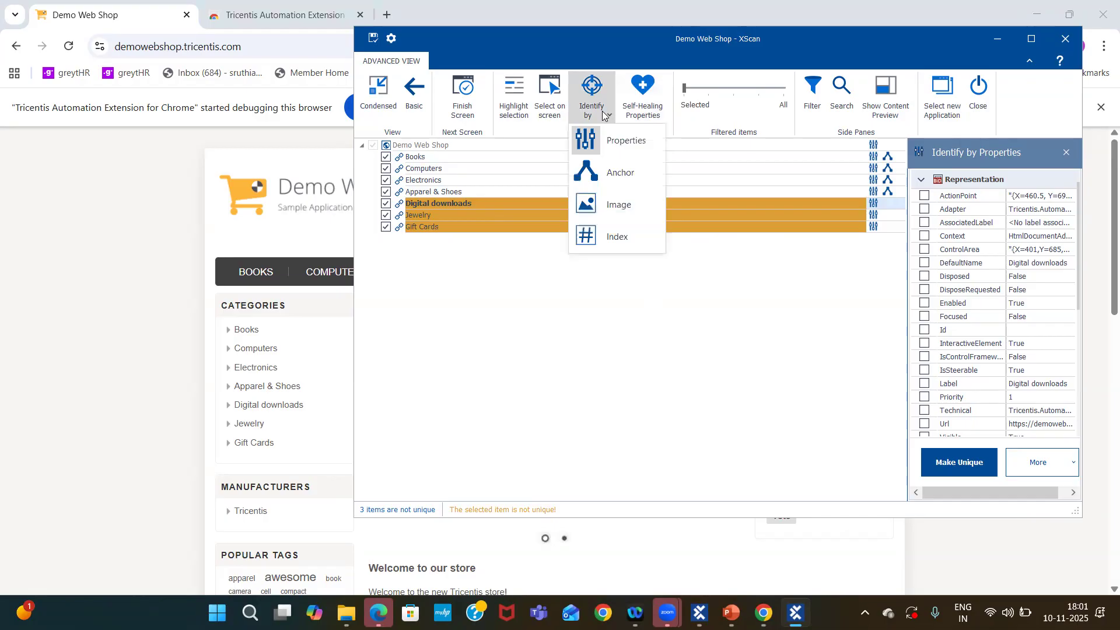
pyautogui.click(632, 177)
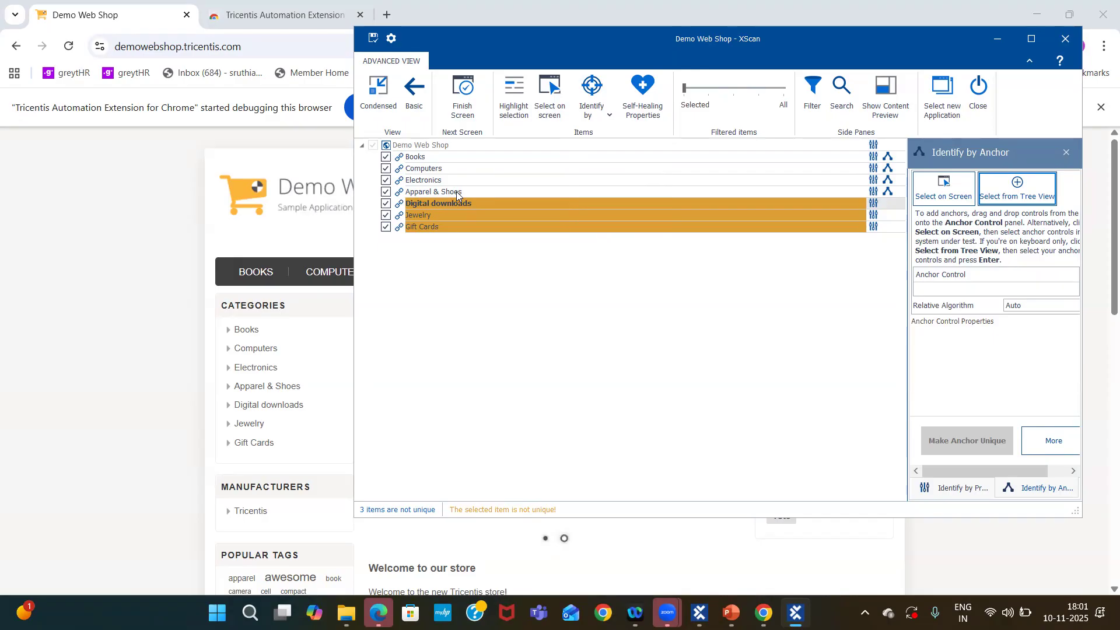
pyautogui.moveTo(457, 192); pyautogui.dragTo(941, 293)
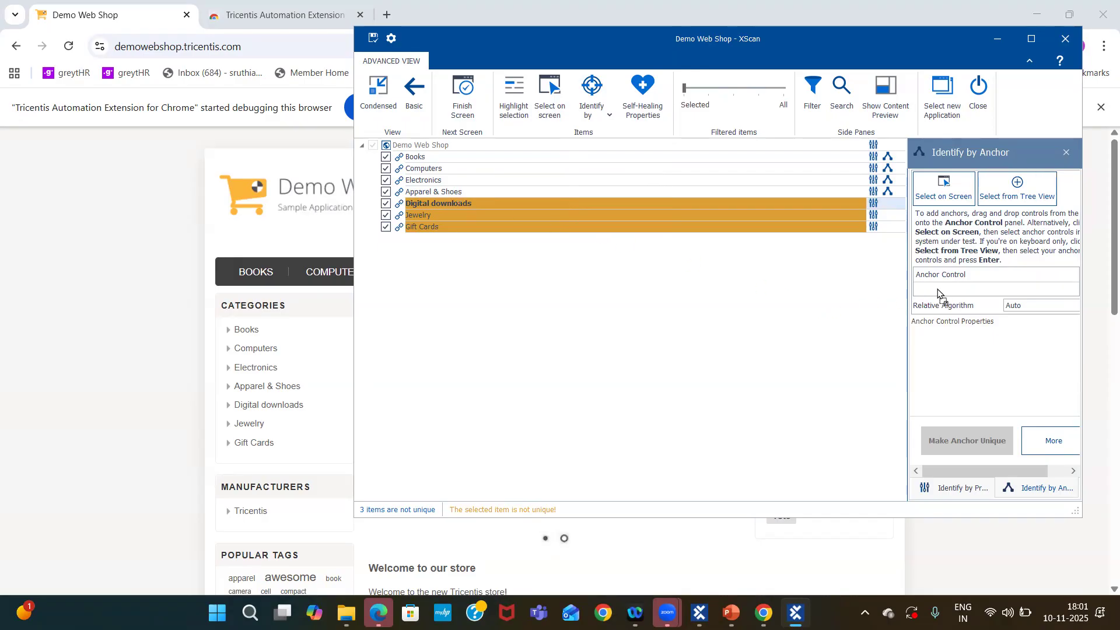
pyautogui.moveTo(938, 293); pyautogui.dragTo(938, 293)
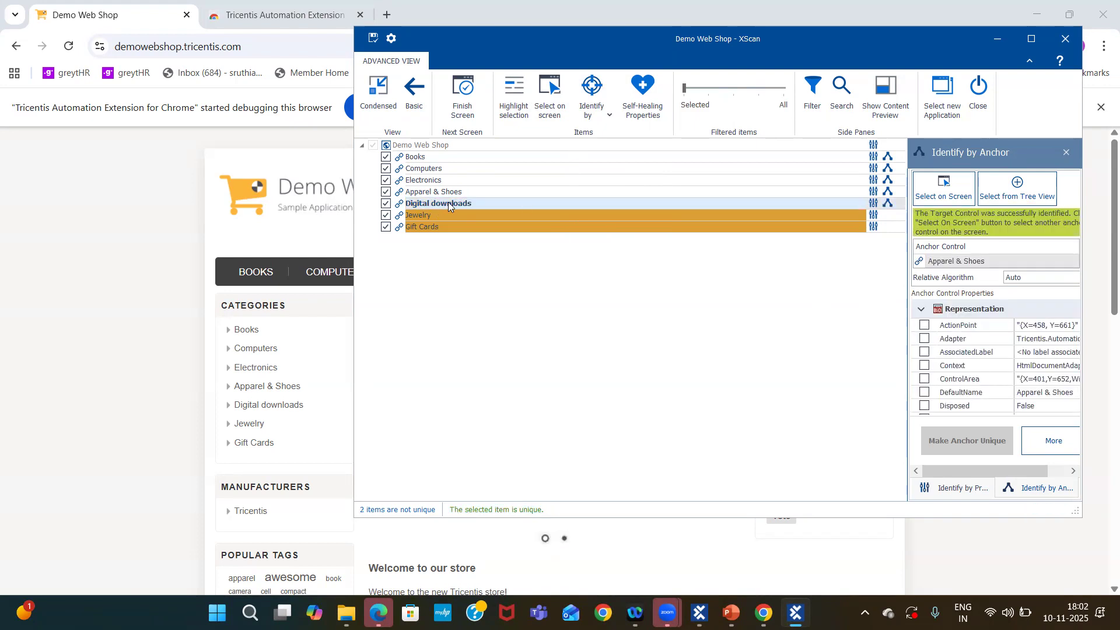
# Identify the Jewelry link by anchor, using the Digital downloads link from the scan tree as its anchor.
pyautogui.doubleClick(473, 214)
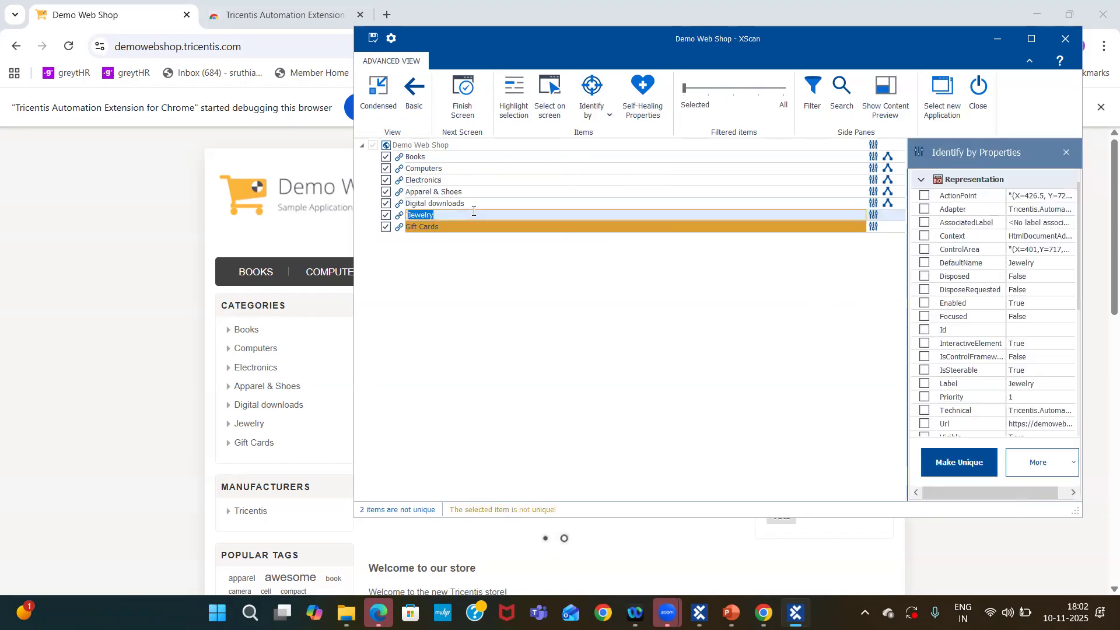
pyautogui.click(609, 114)
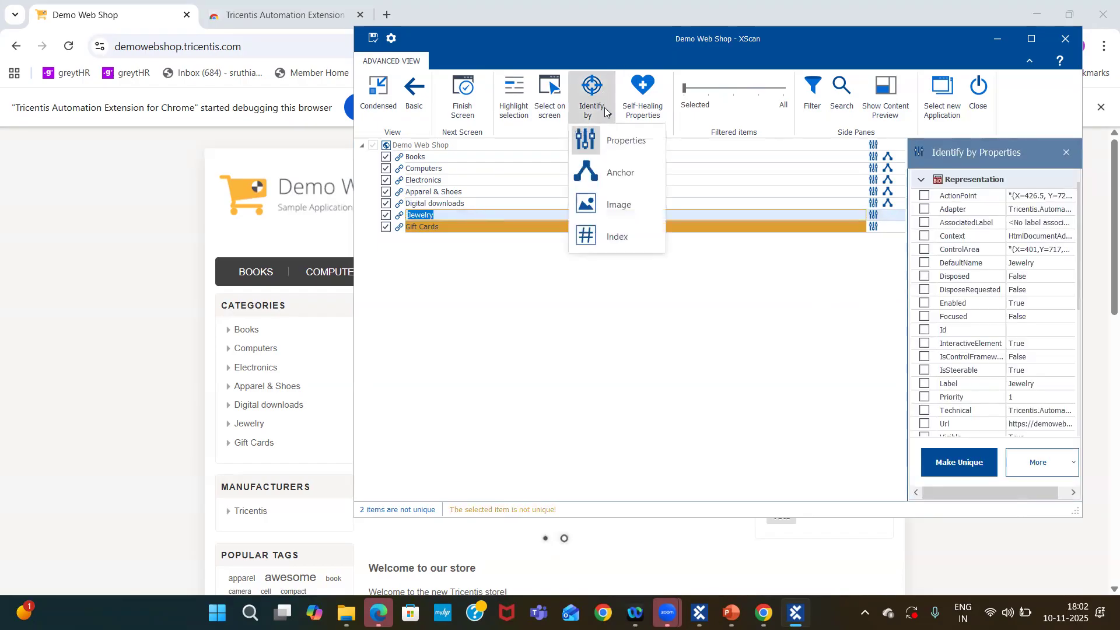
pyautogui.click(627, 175)
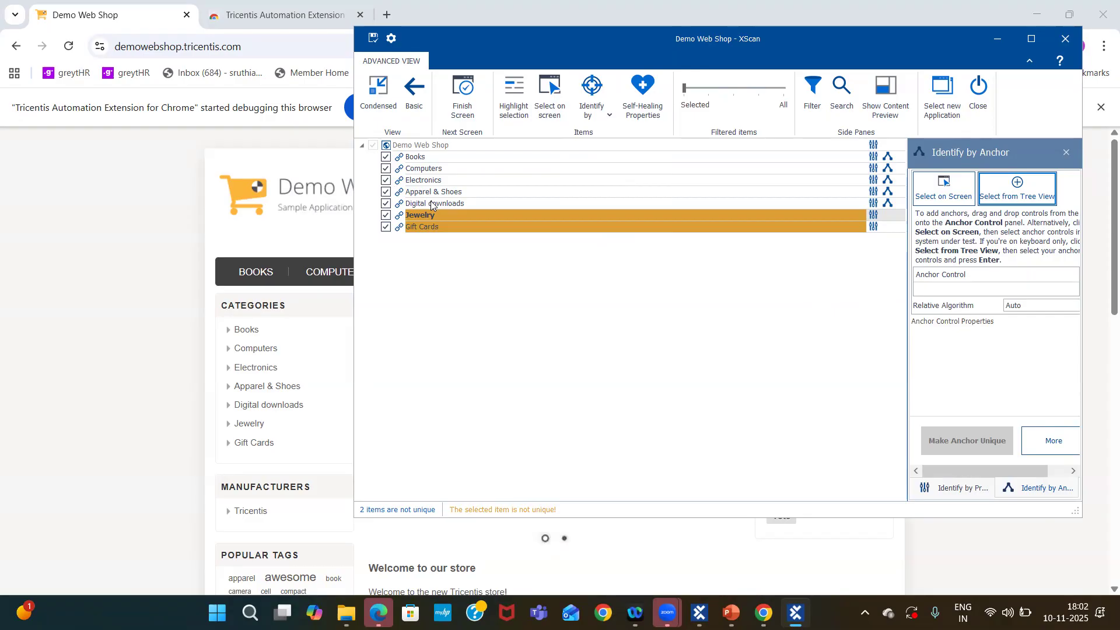
pyautogui.moveTo(431, 200); pyautogui.dragTo(934, 288)
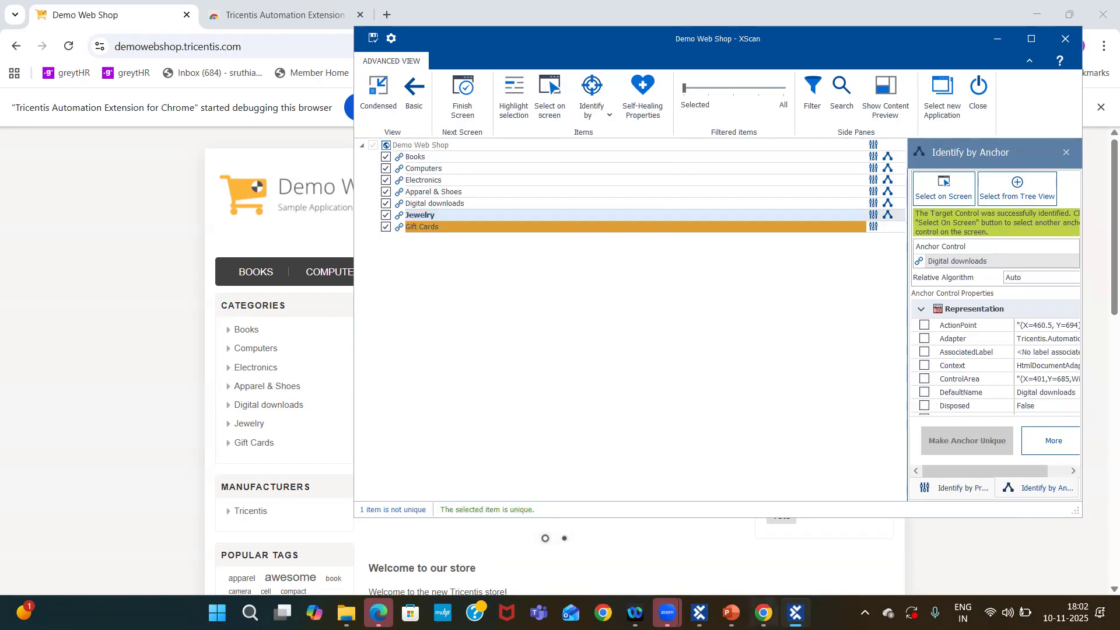
# Switch to the presentation to view the Identify by Anchor slide, then return to XScan.
pyautogui.moveTo(730, 613)
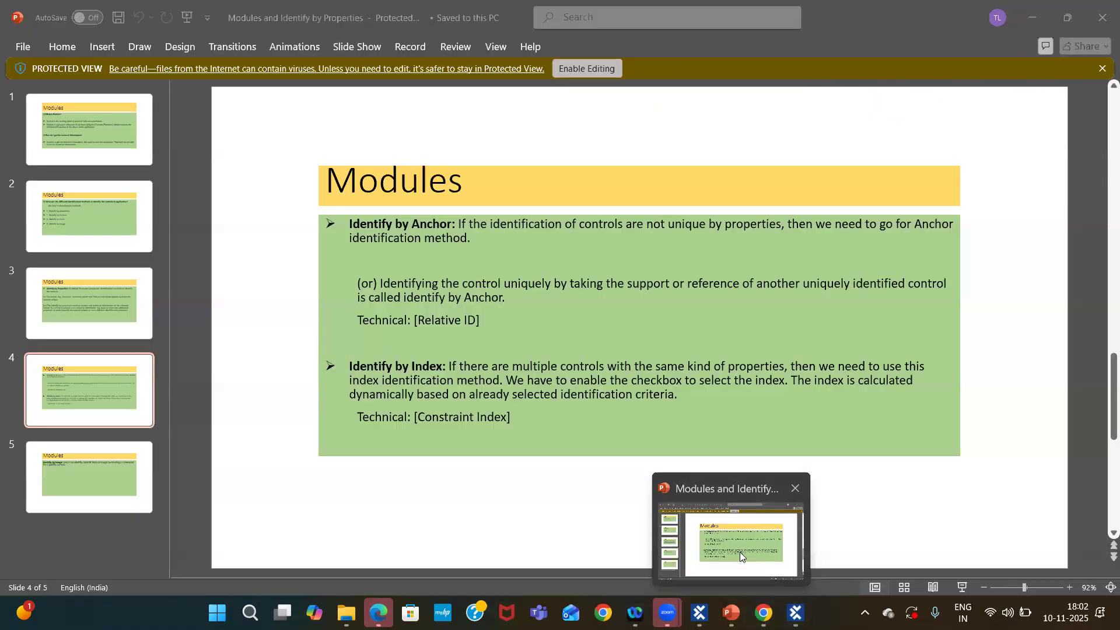
pyautogui.click(739, 551)
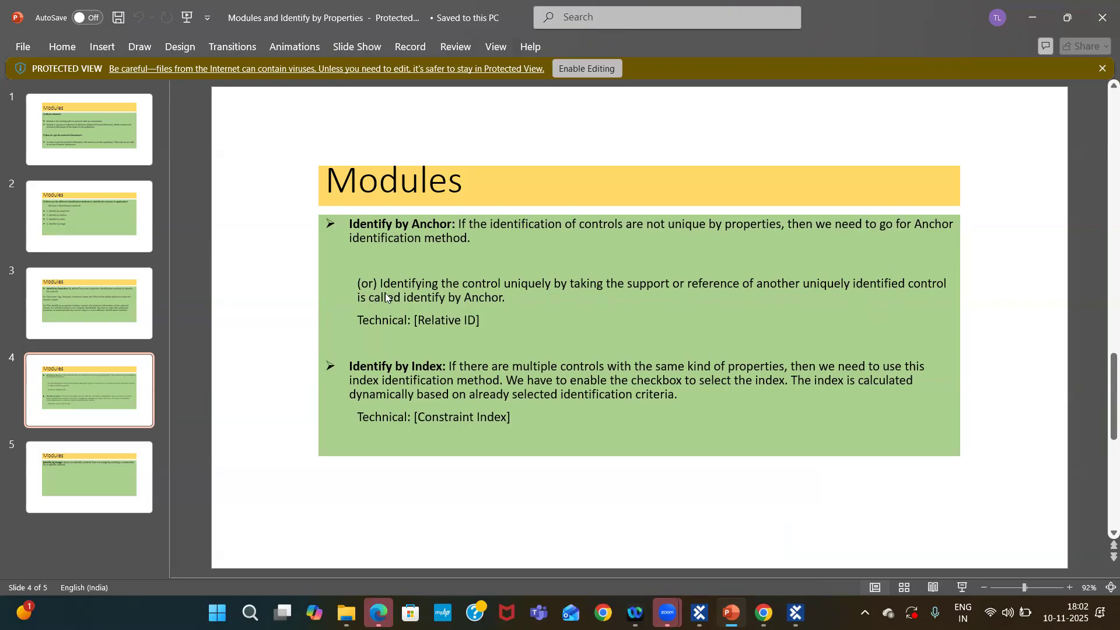
pyautogui.moveTo(764, 612)
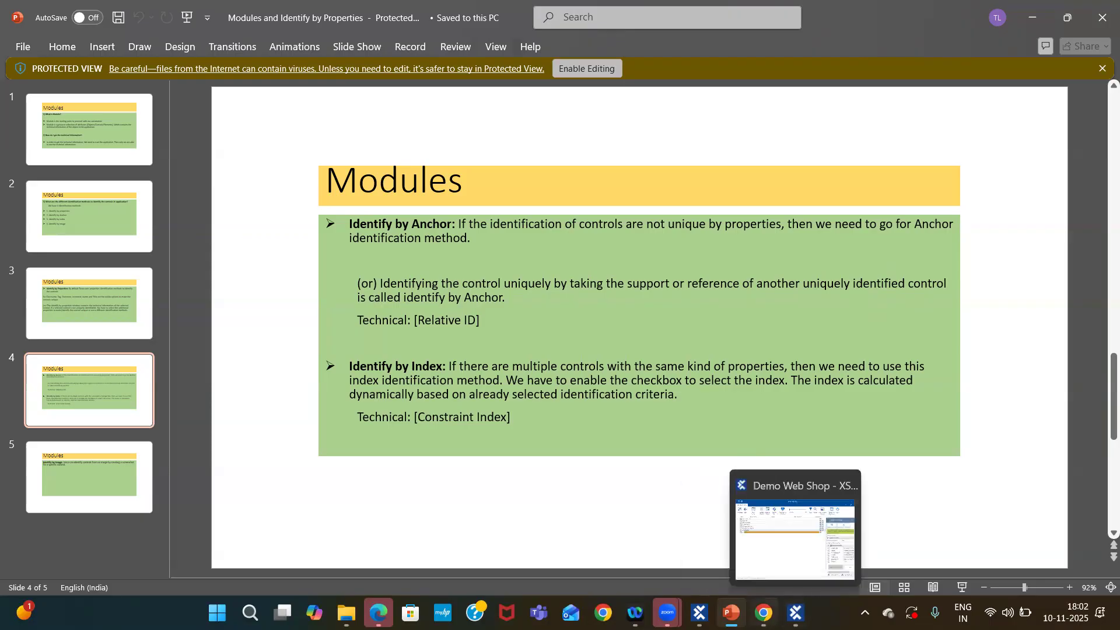
pyautogui.click(763, 612)
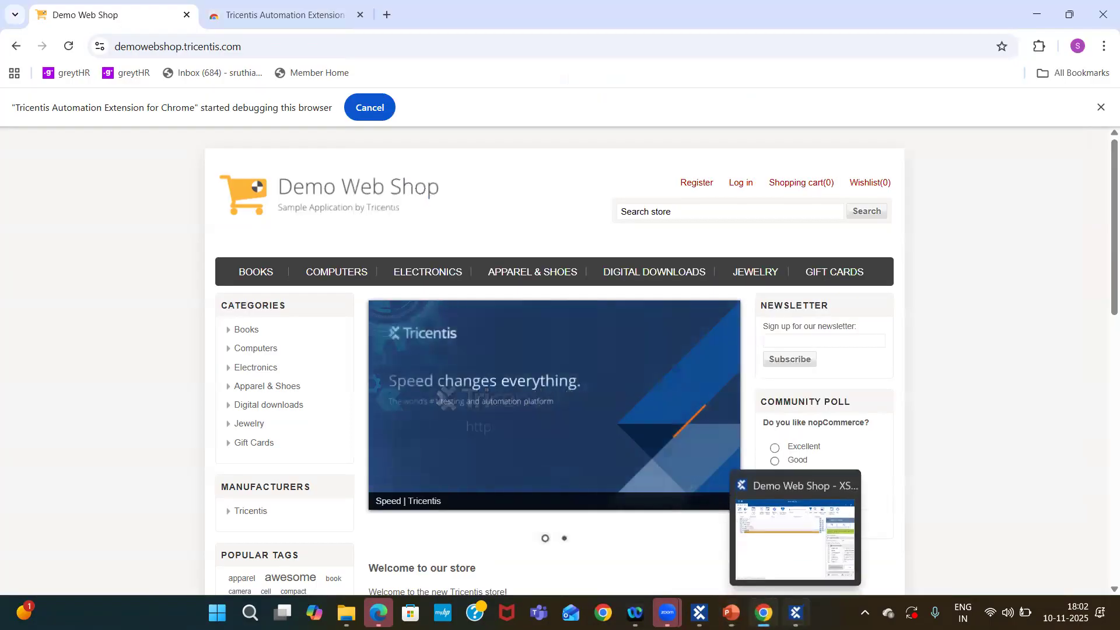
pyautogui.click(796, 612)
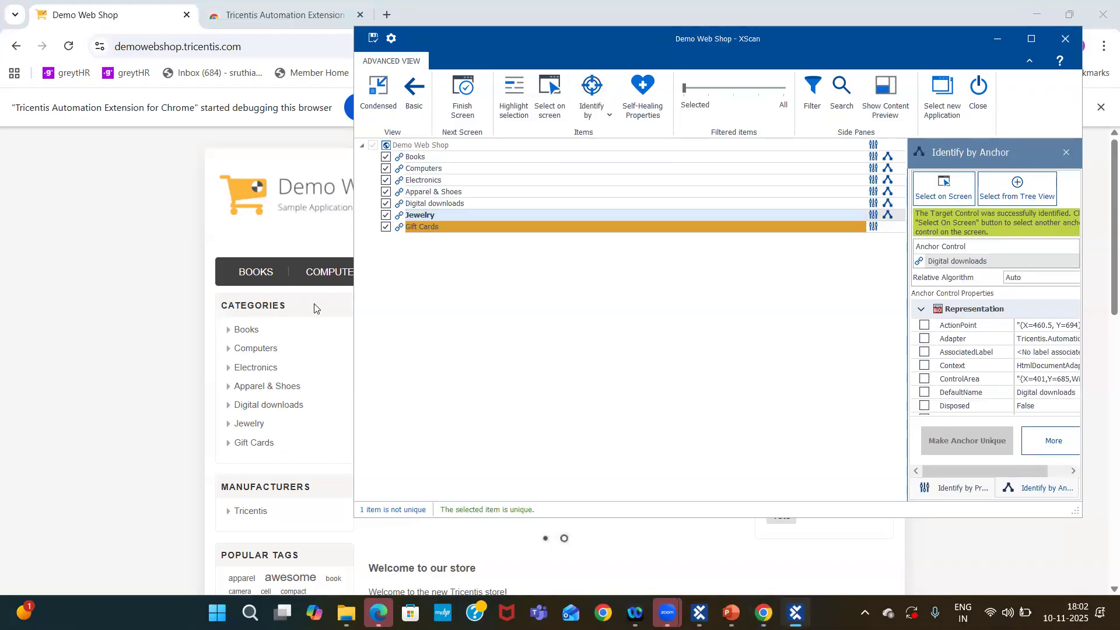
# Identify the Gift Cards link by anchor.
pyautogui.click(437, 225)
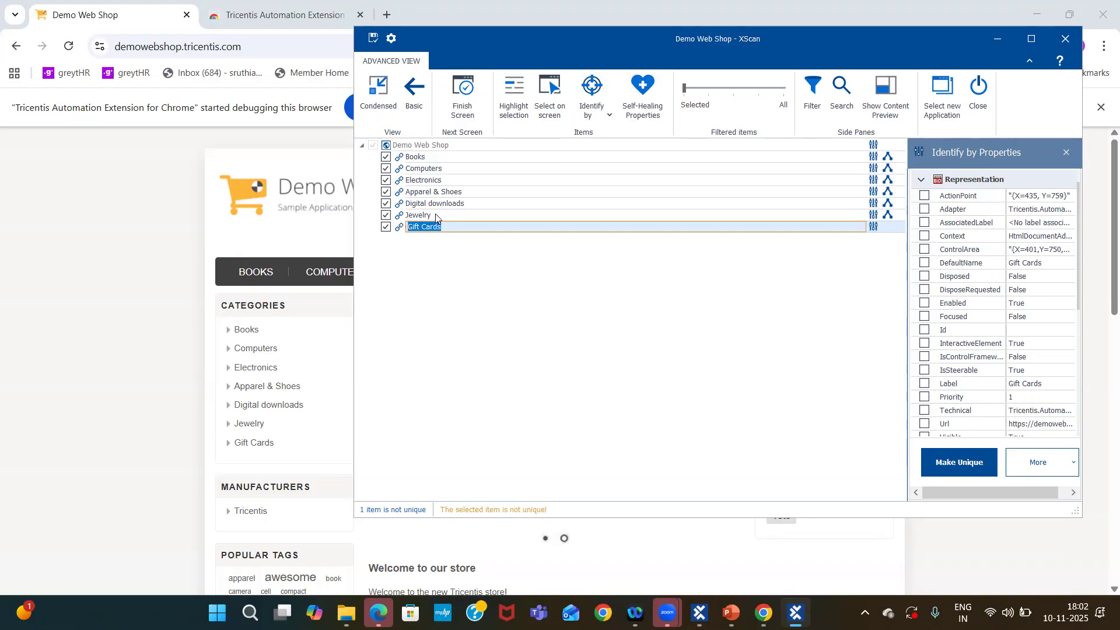
pyautogui.click(456, 226)
pyautogui.click(598, 113)
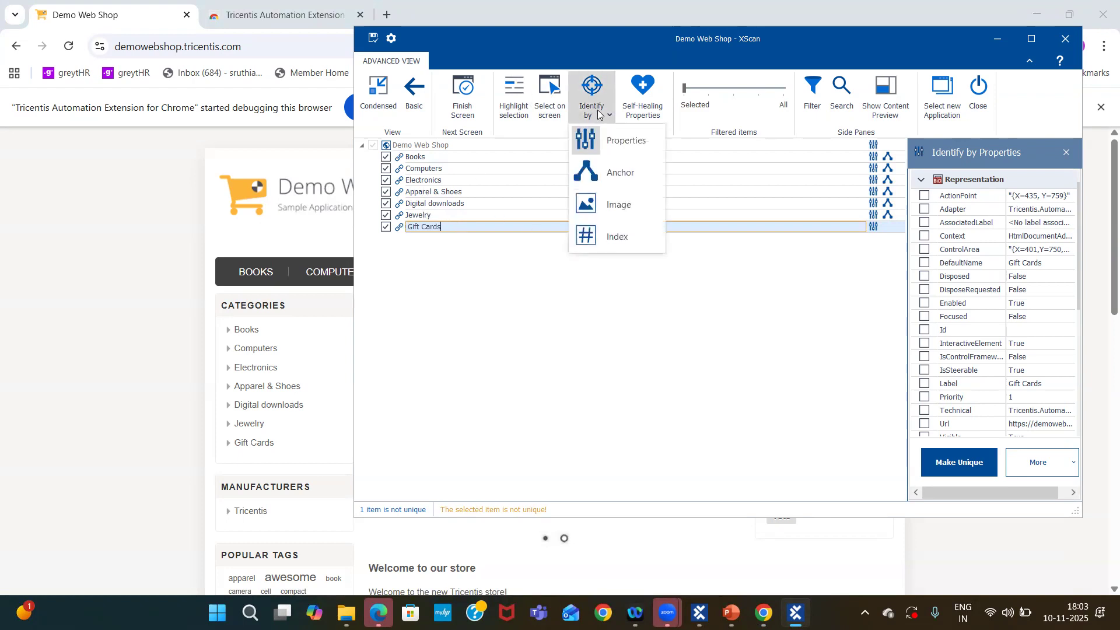
pyautogui.click(621, 173)
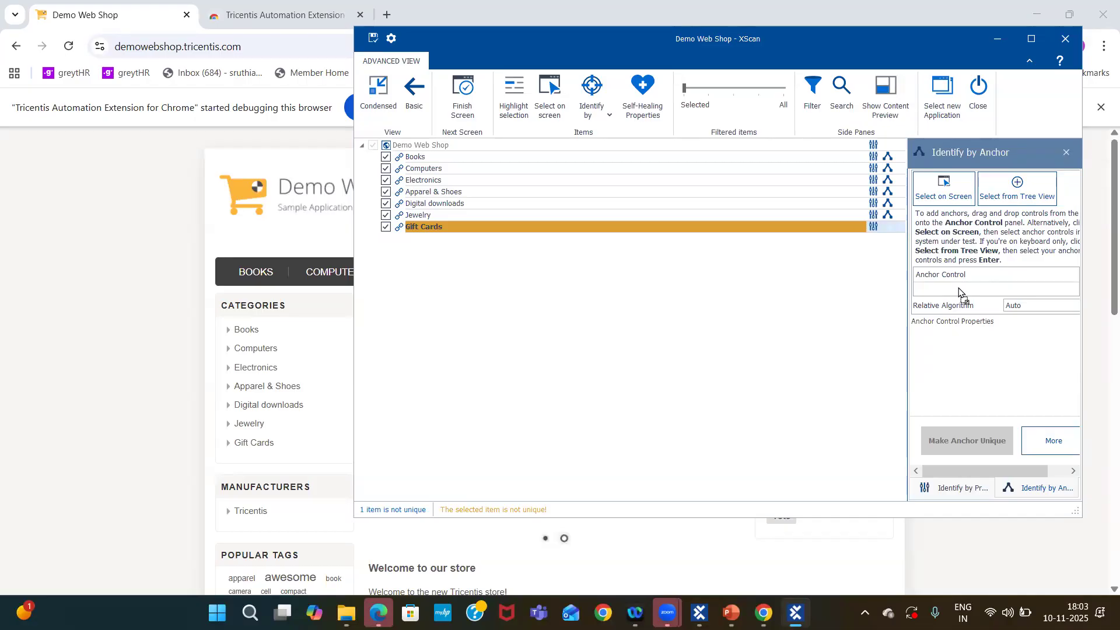
# Check the anchors of the Apparel & Shoes and Computers links and save the Demo Web Shop module.
pyautogui.click(459, 193)
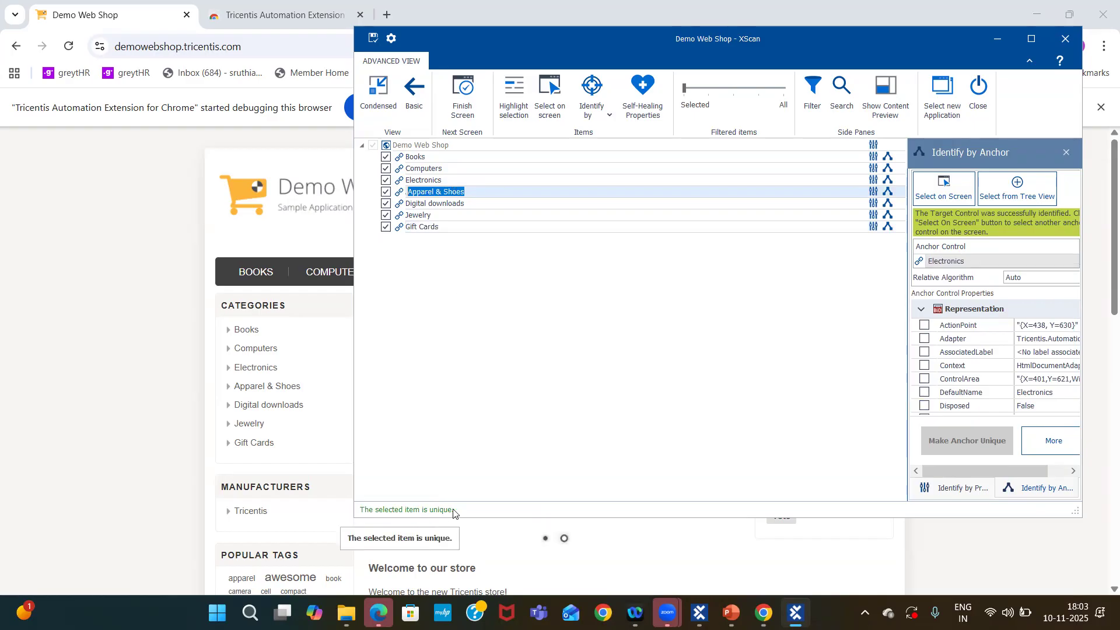
pyautogui.click(440, 170)
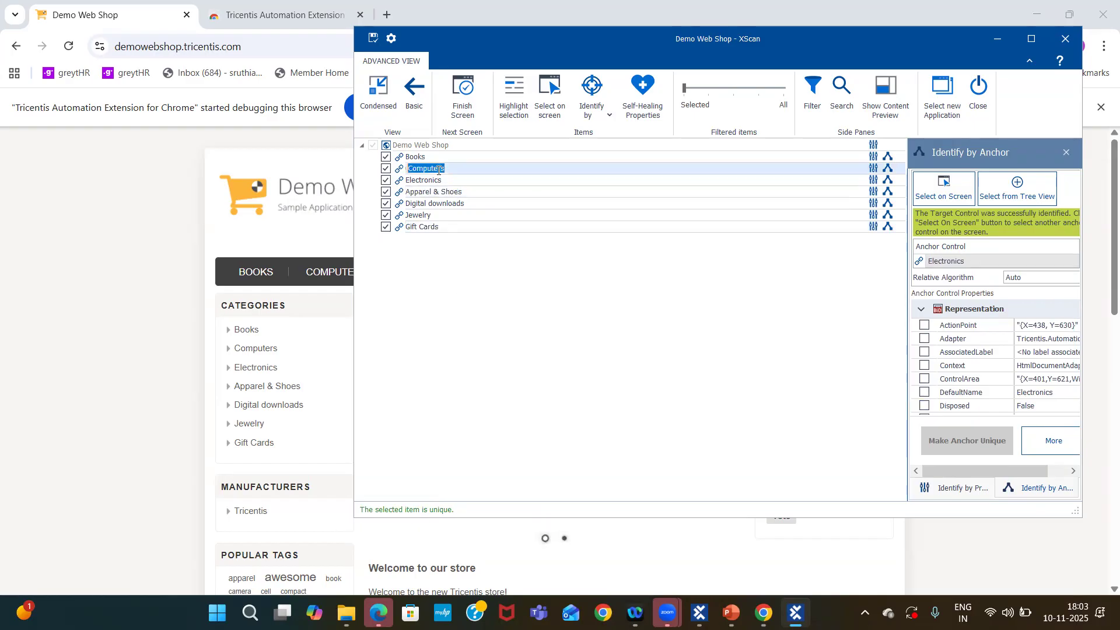
pyautogui.click(374, 38)
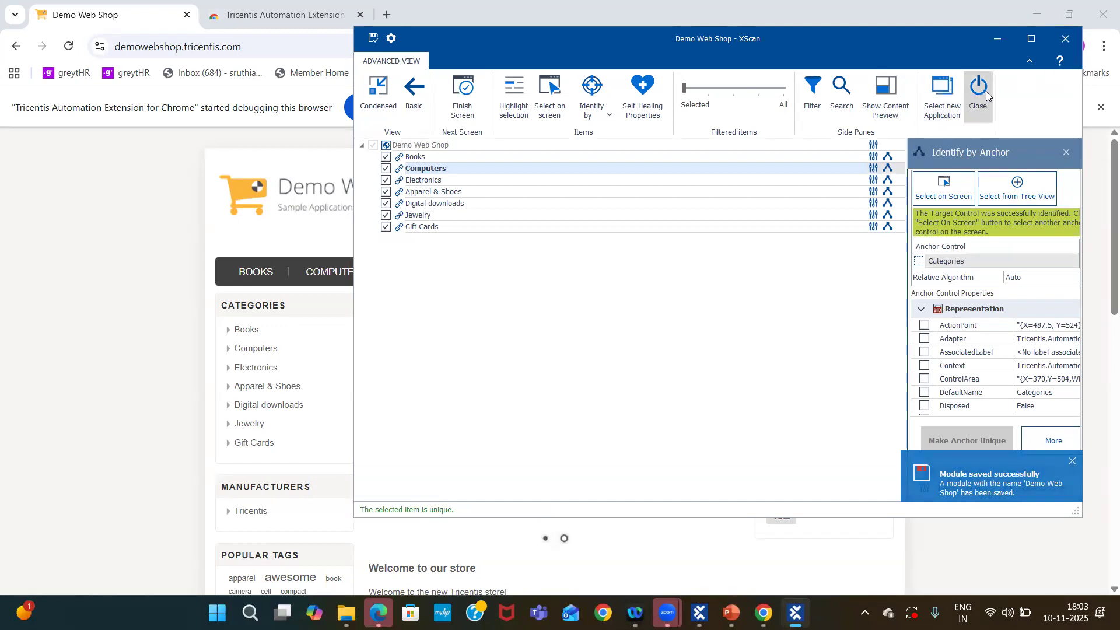
# Close XScan and return to Tosca Commander.
pyautogui.click(986, 90)
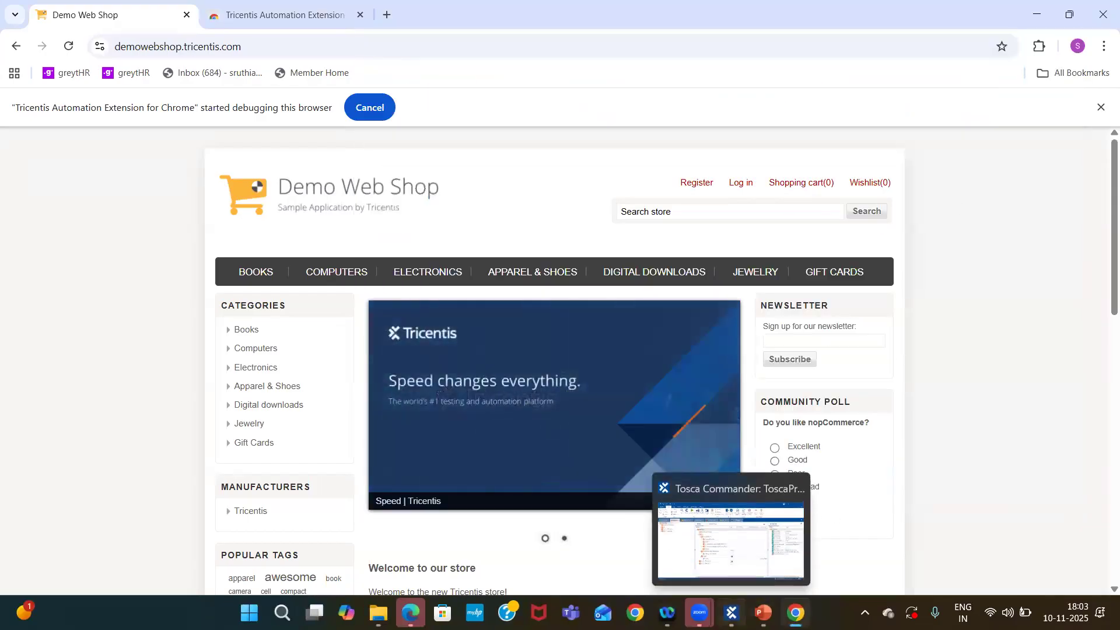
pyautogui.click(726, 525)
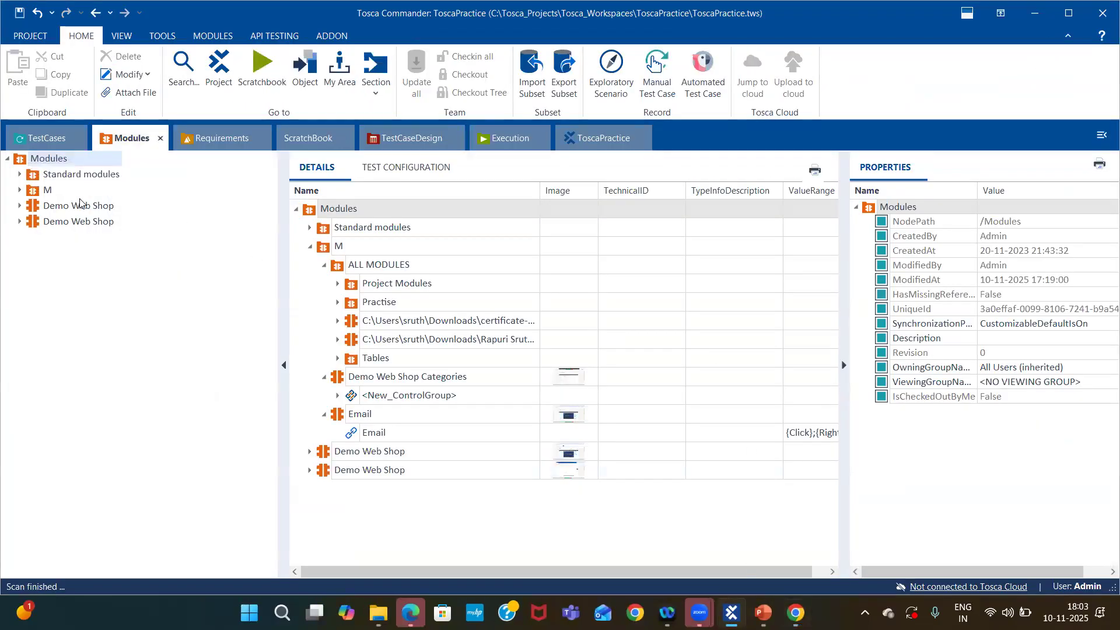
# Expand the newly saved Demo Web Shop module in the Modules tree to show its links.
pyautogui.click(55, 225)
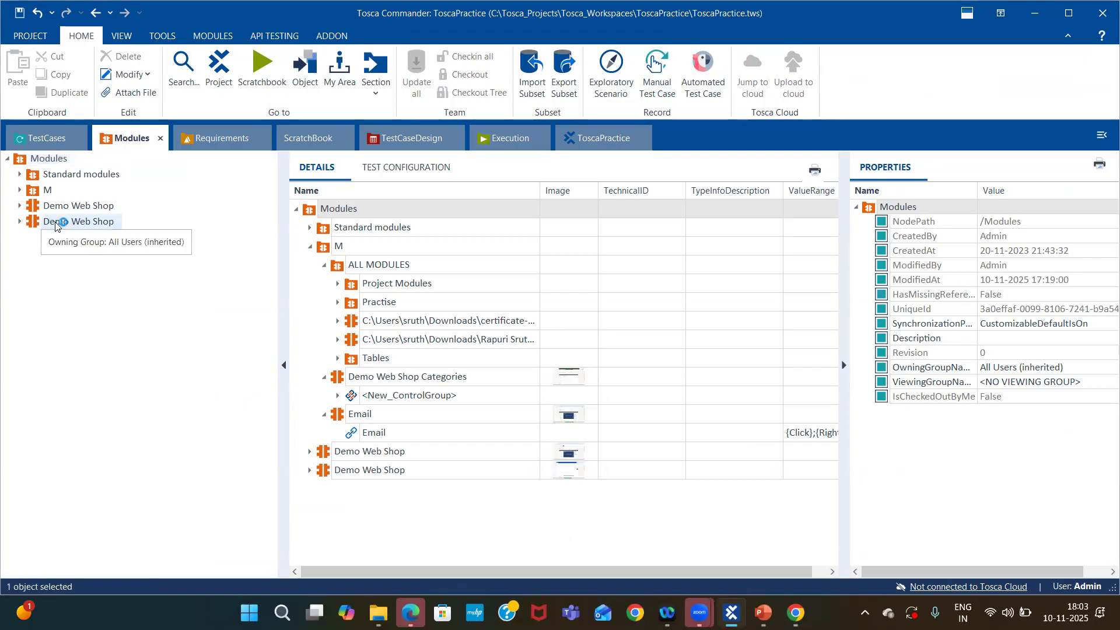
pyautogui.click(19, 222)
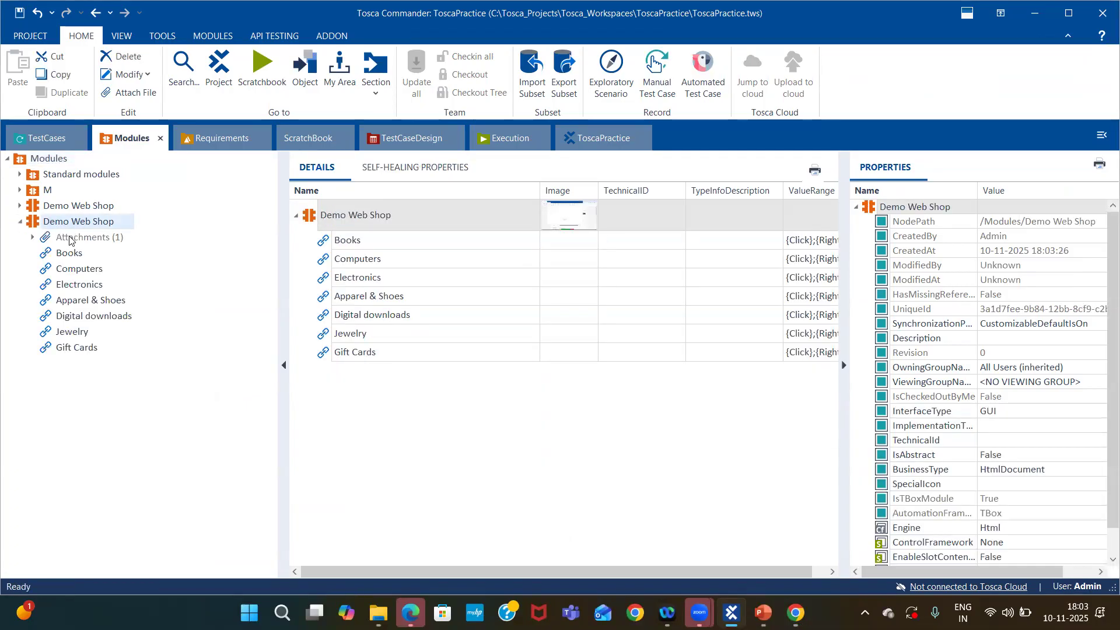
pyautogui.click(75, 236)
pyautogui.click(91, 223)
# Open and read the RelativeId XML value of the Books module attribute, including its anchor text.
pyautogui.click(402, 245)
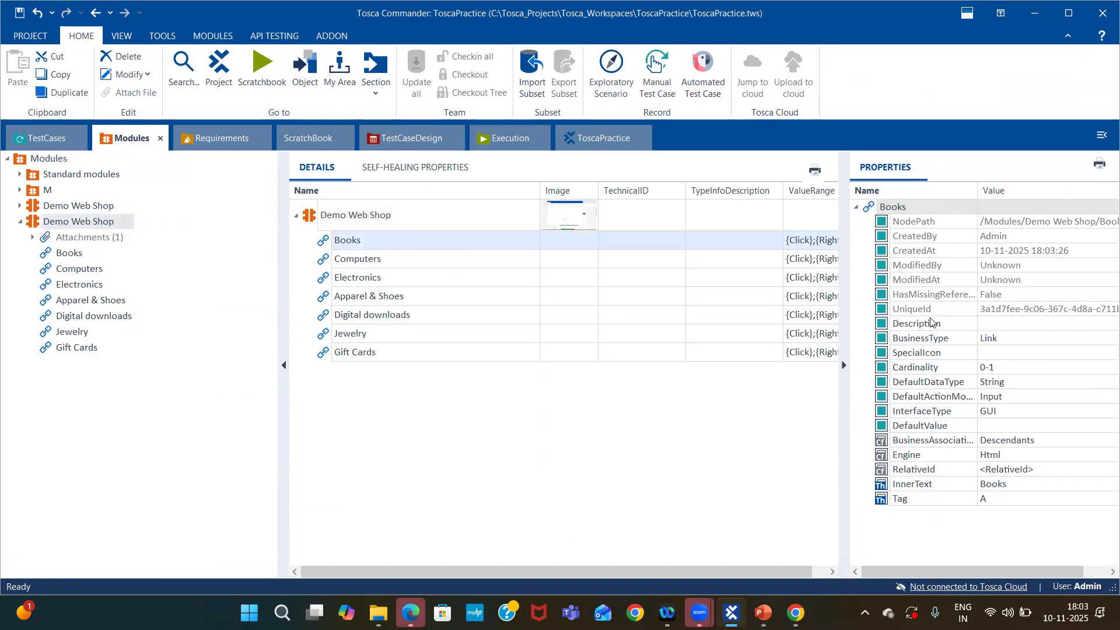
pyautogui.click(925, 475)
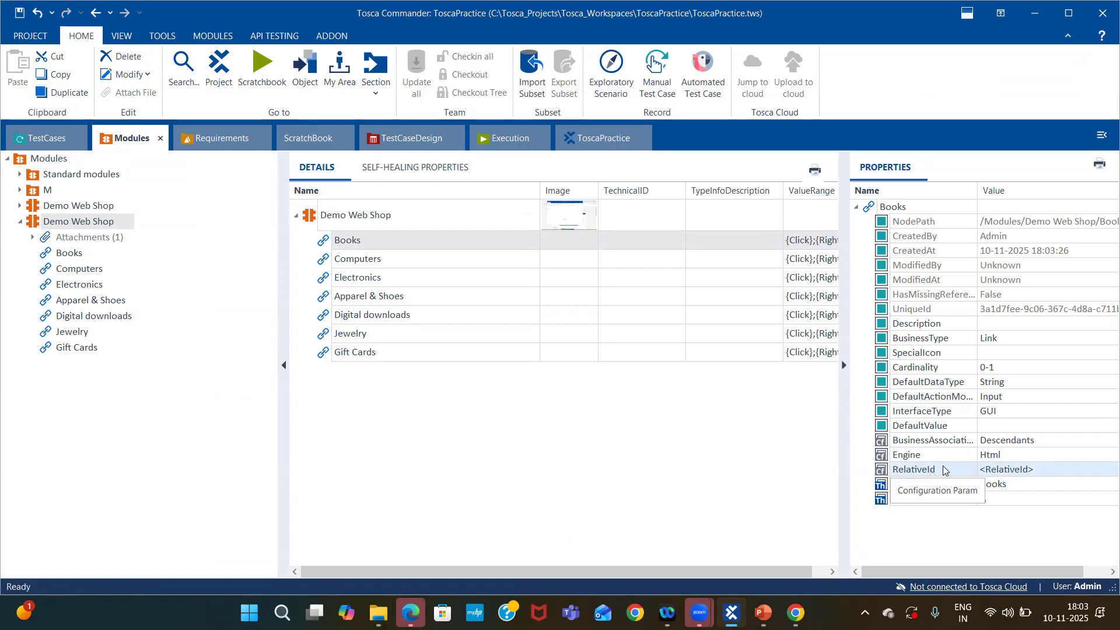
pyautogui.click(1044, 469)
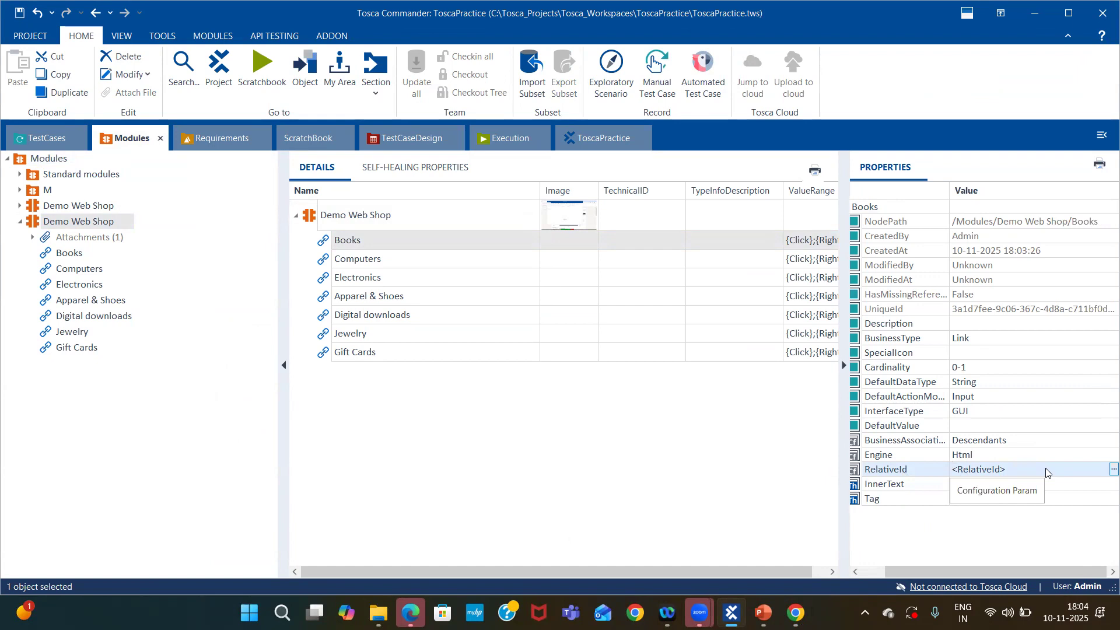
pyautogui.click(1102, 472)
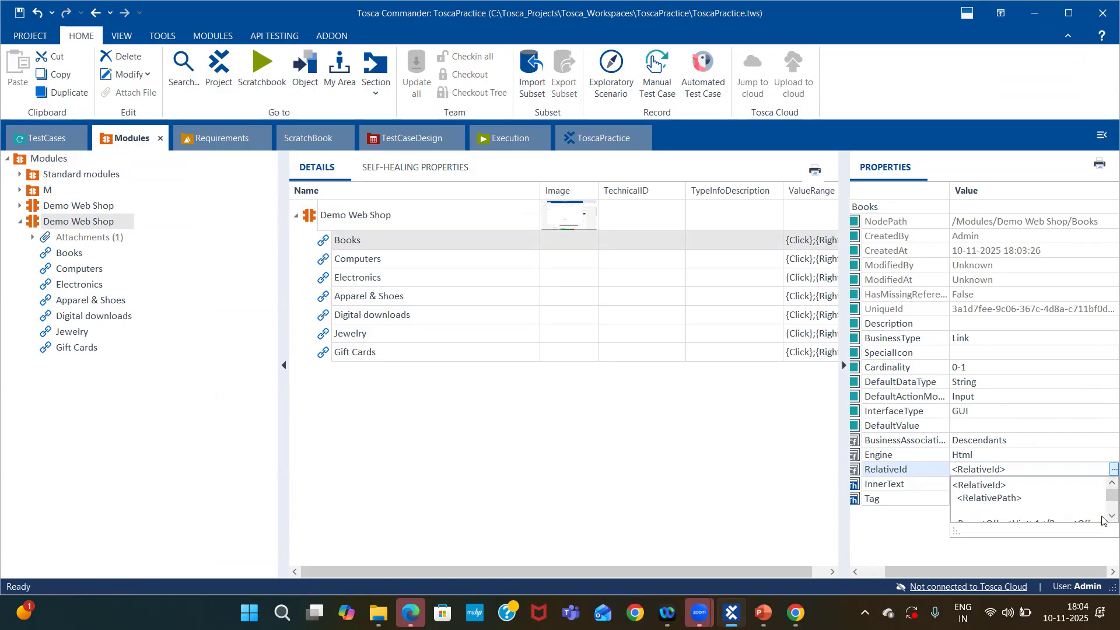
pyautogui.moveTo(952, 532); pyautogui.dragTo(783, 532)
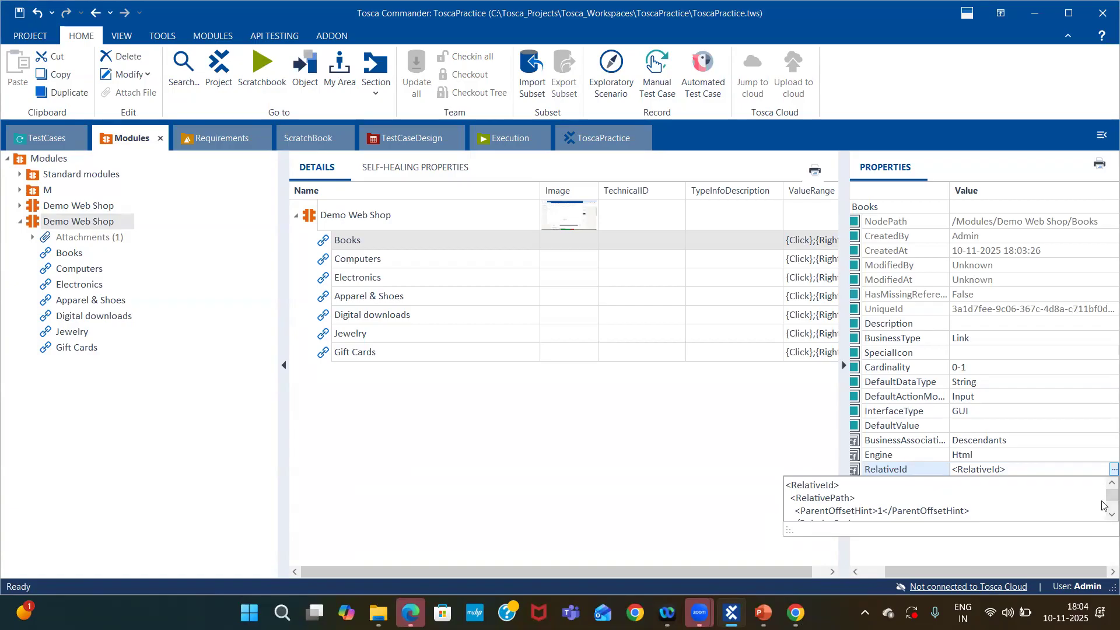
pyautogui.scroll(-5, 1102, 505)
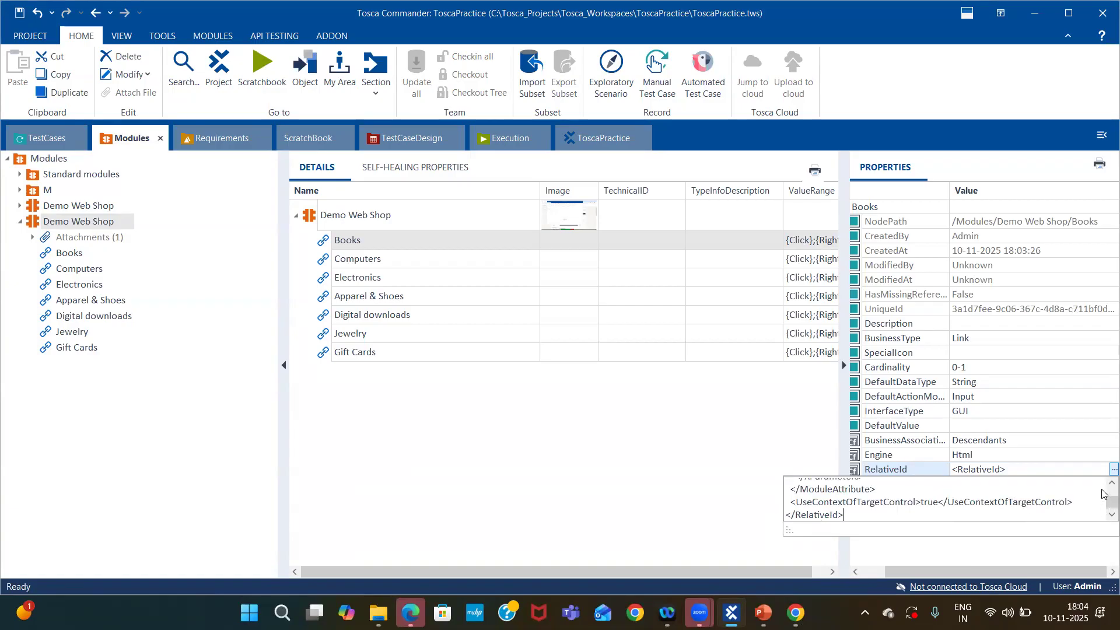
pyautogui.scroll(3, 1102, 489)
pyautogui.scroll(5, 1102, 490)
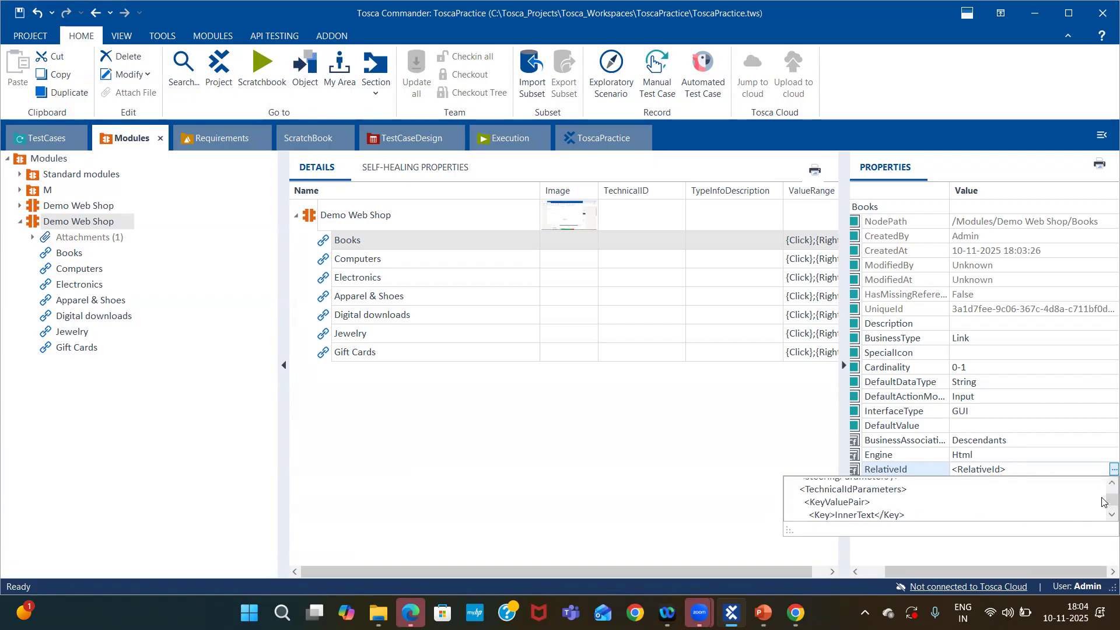
pyautogui.click(1111, 514)
pyautogui.click(1110, 514)
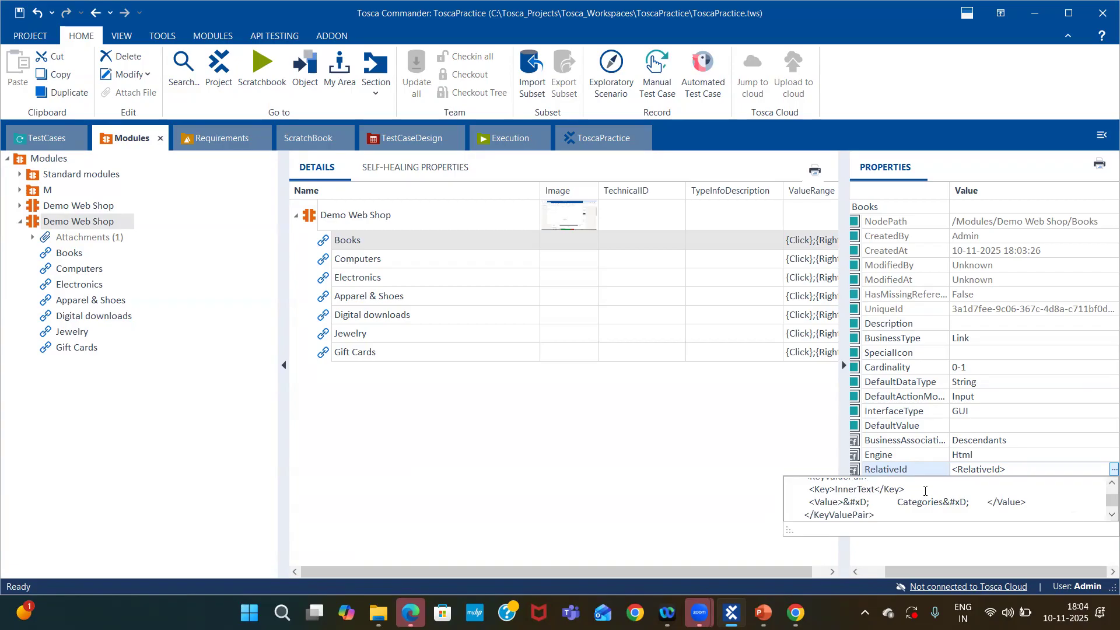
pyautogui.moveTo(895, 503); pyautogui.dragTo(947, 502)
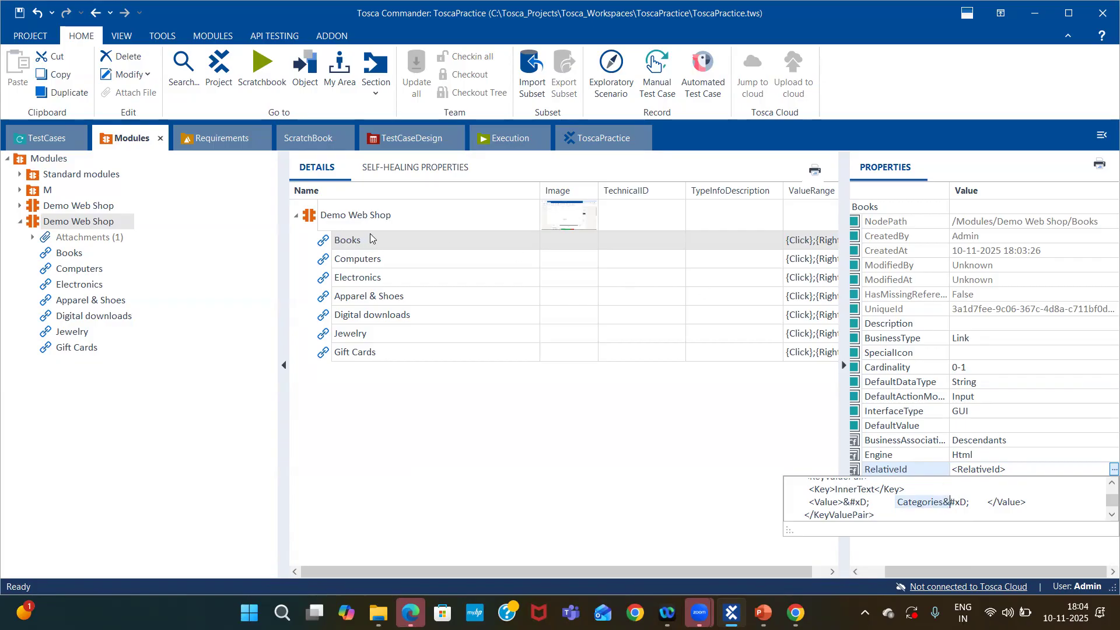
# Inspect the RelativeId and InnerText properties of the Computers, Digital downloads, Books and Electronics attributes.
pyautogui.click(386, 259)
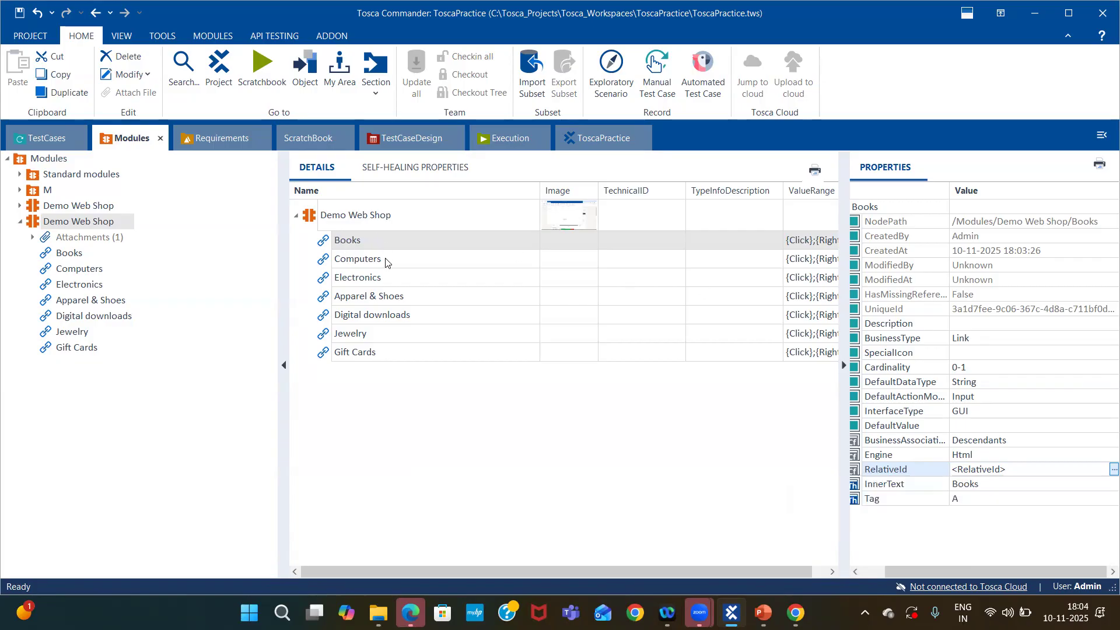
pyautogui.click(1041, 470)
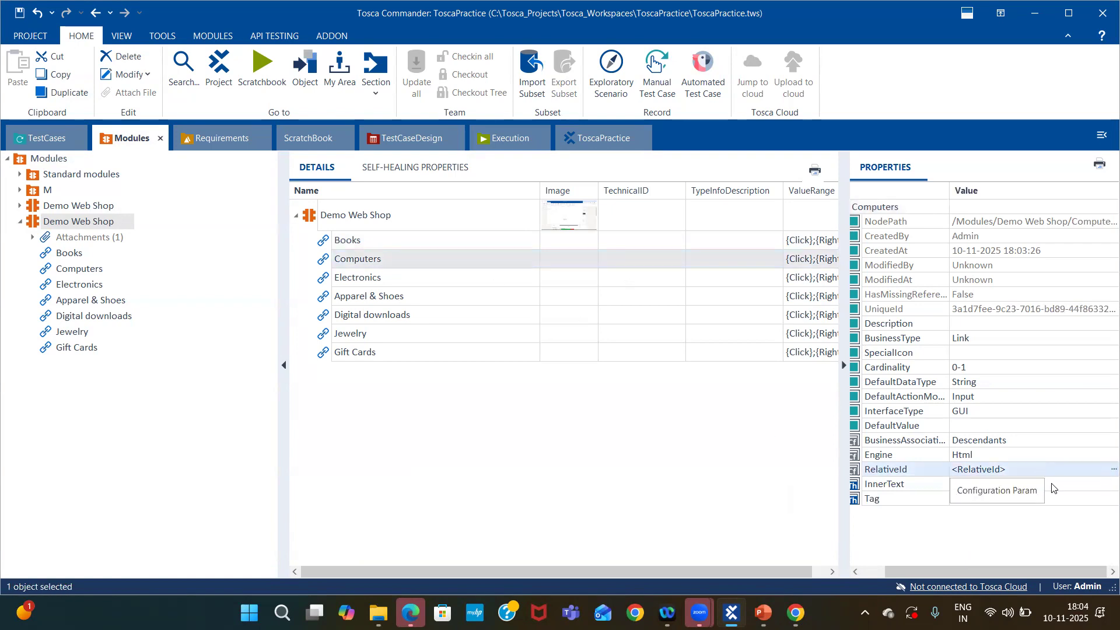
pyautogui.click(1112, 469)
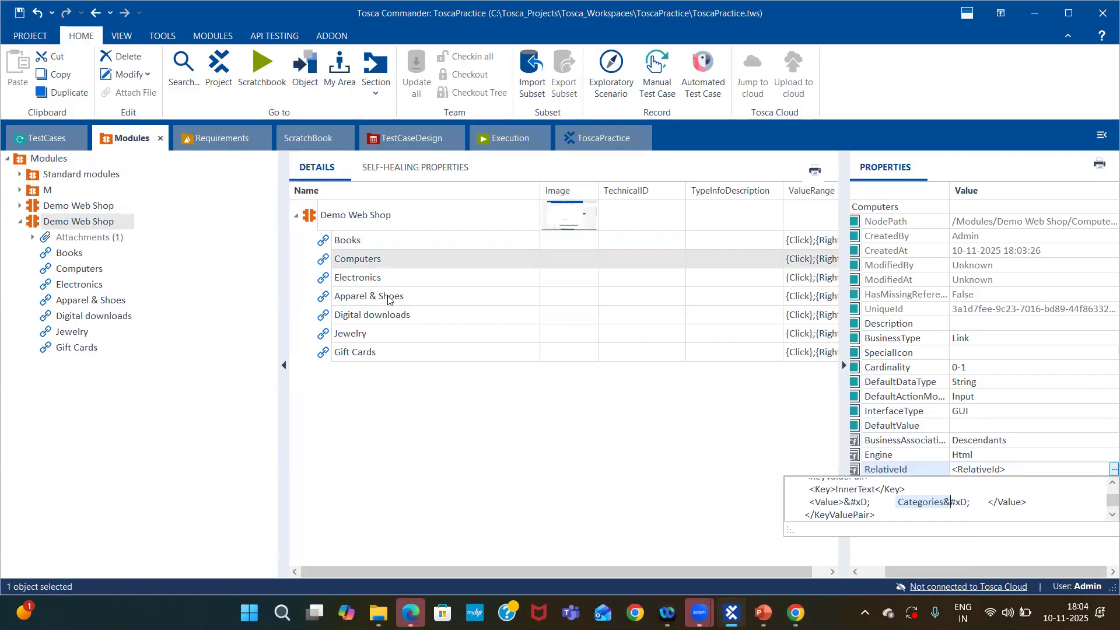
pyautogui.click(404, 316)
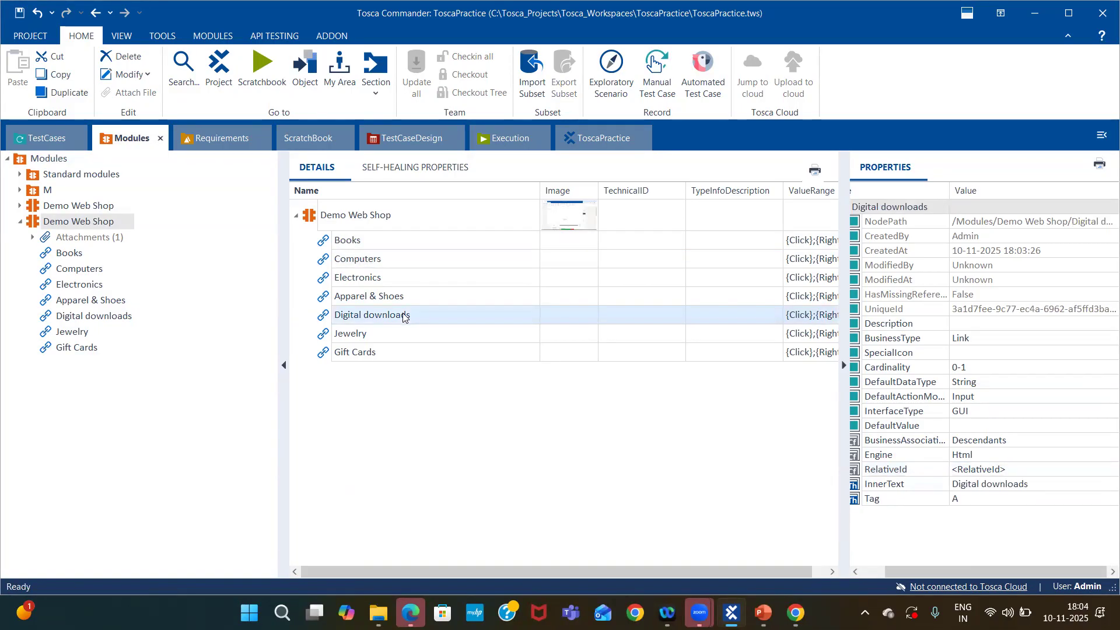
pyautogui.click(356, 241)
pyautogui.click(374, 260)
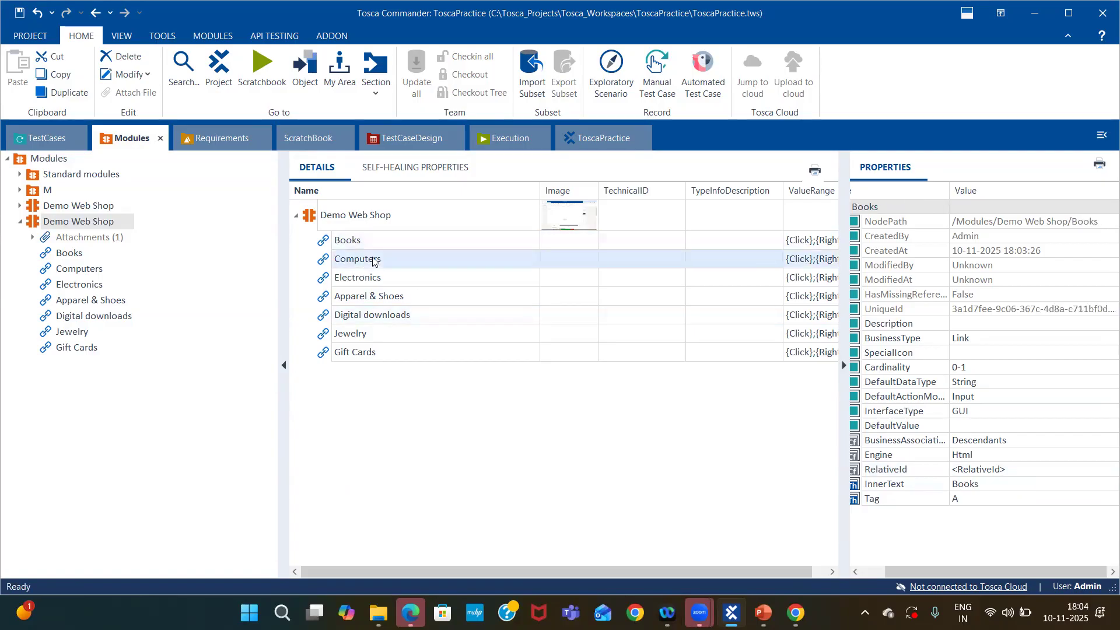
pyautogui.click(374, 276)
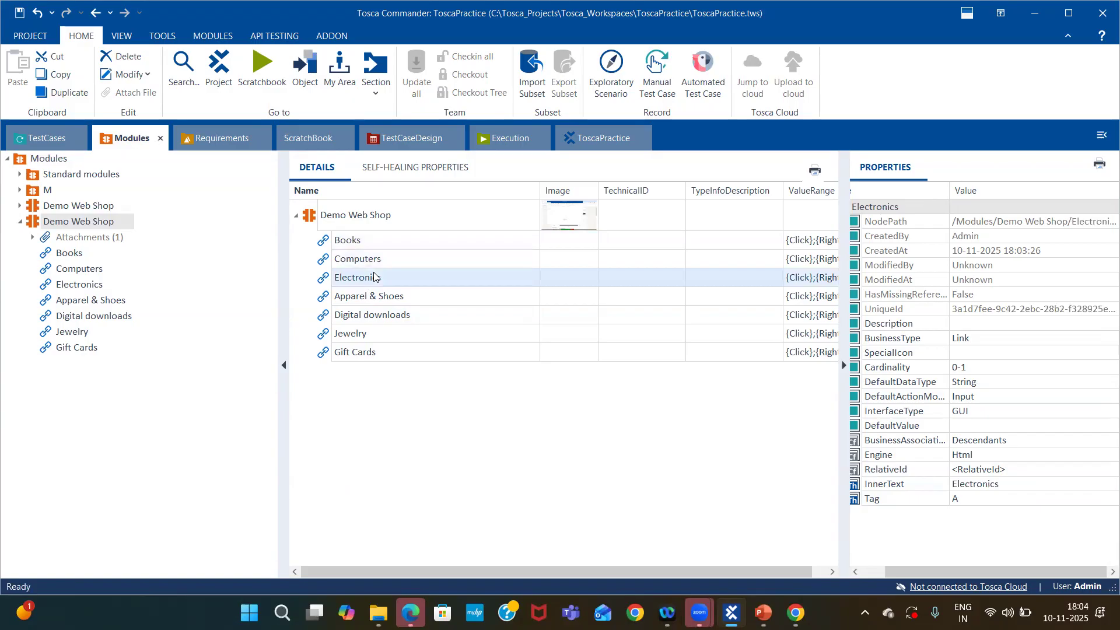
# Open and read the RelativeId XML value of the Apparel & Shoes attribute, enlarging the editor to view its parameters.
pyautogui.click(393, 303)
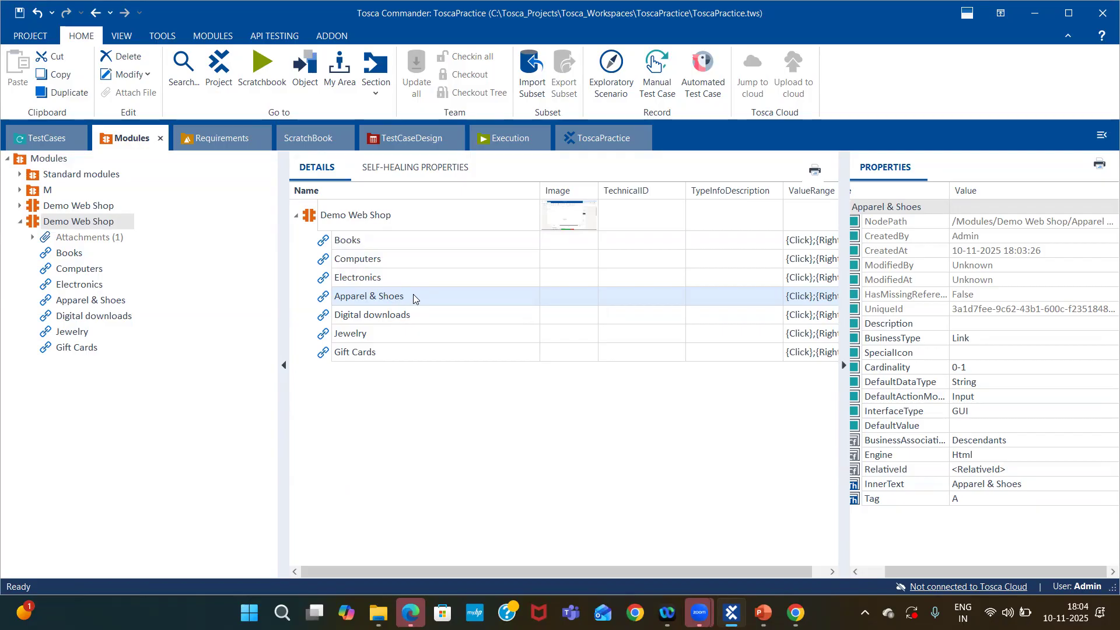
pyautogui.click(1004, 470)
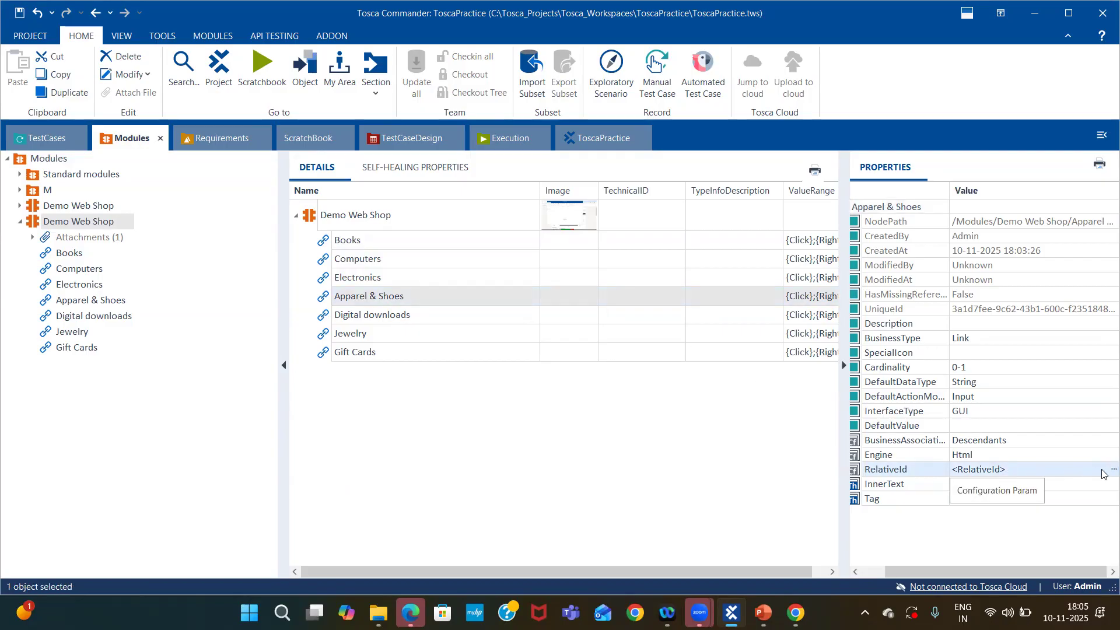
pyautogui.click(1104, 476)
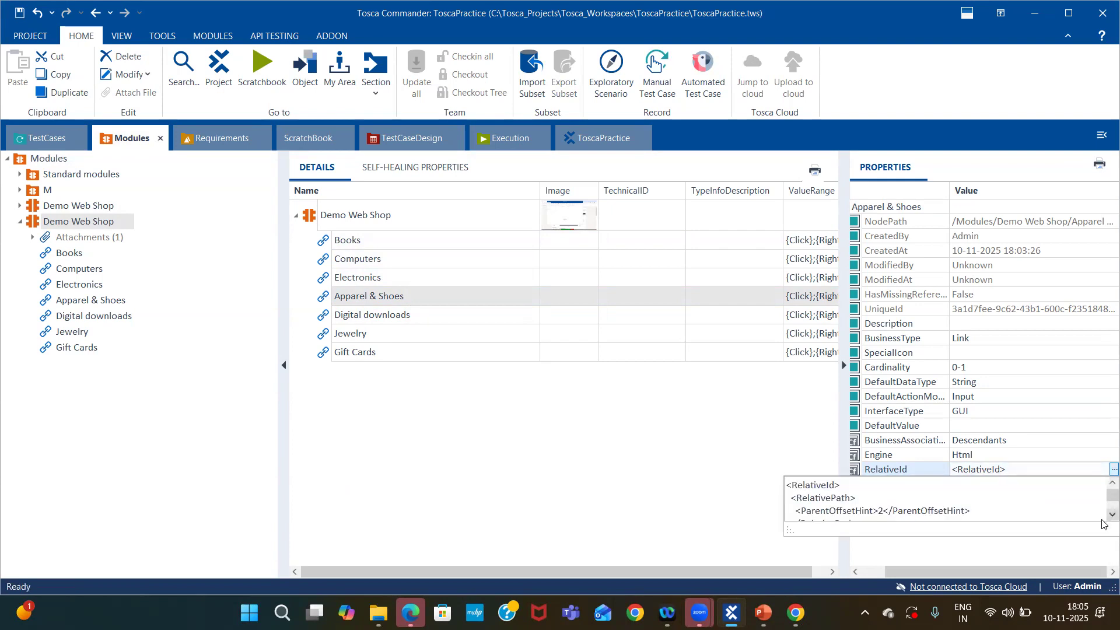
pyautogui.scroll(-8, 1102, 516)
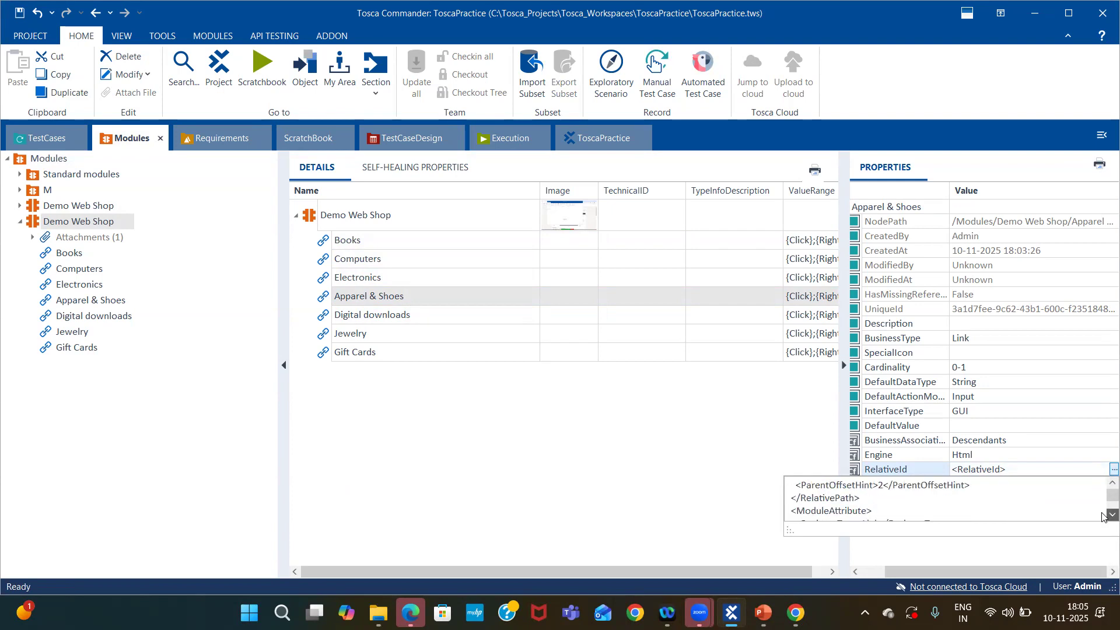
pyautogui.scroll(-4, 1102, 517)
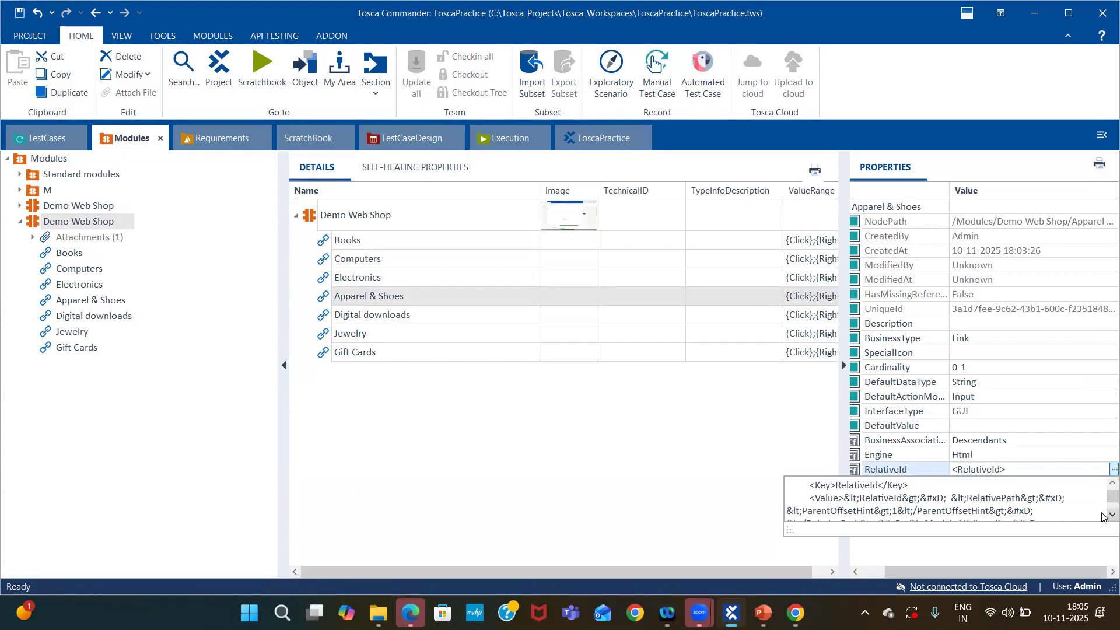
pyautogui.scroll(-4, 1102, 516)
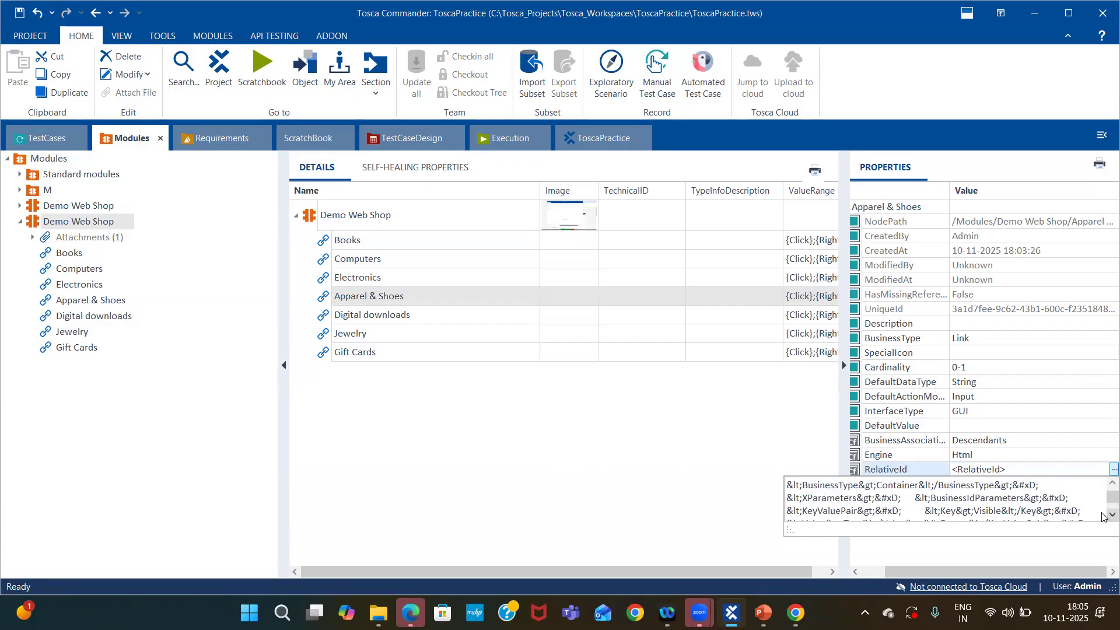
pyautogui.scroll(-6, 1102, 516)
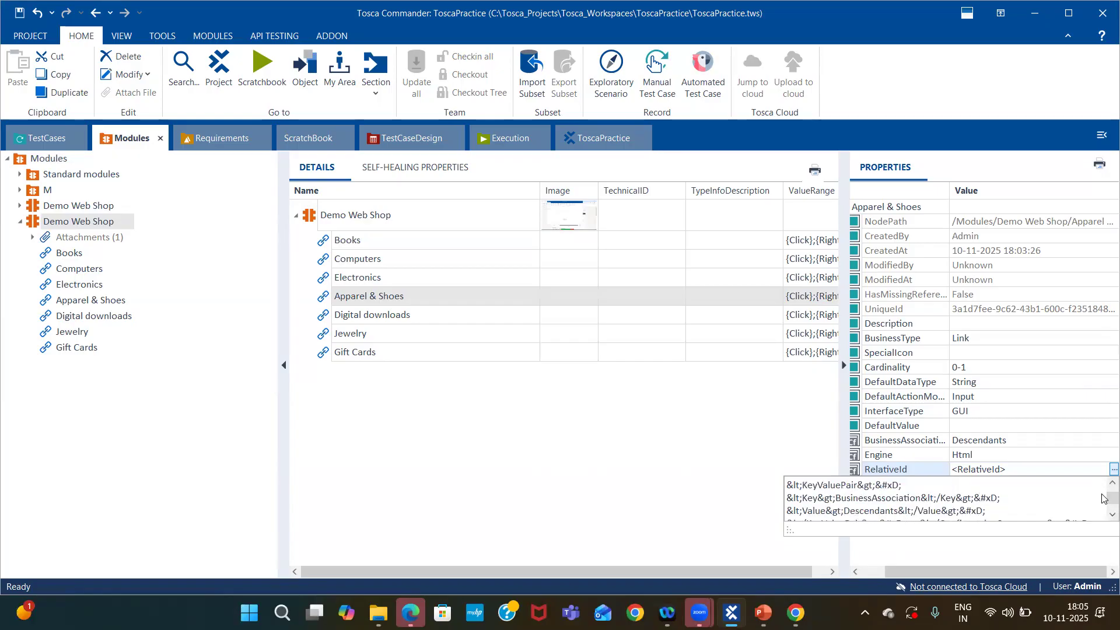
pyautogui.scroll(3, 1103, 485)
pyautogui.scroll(4, 1102, 485)
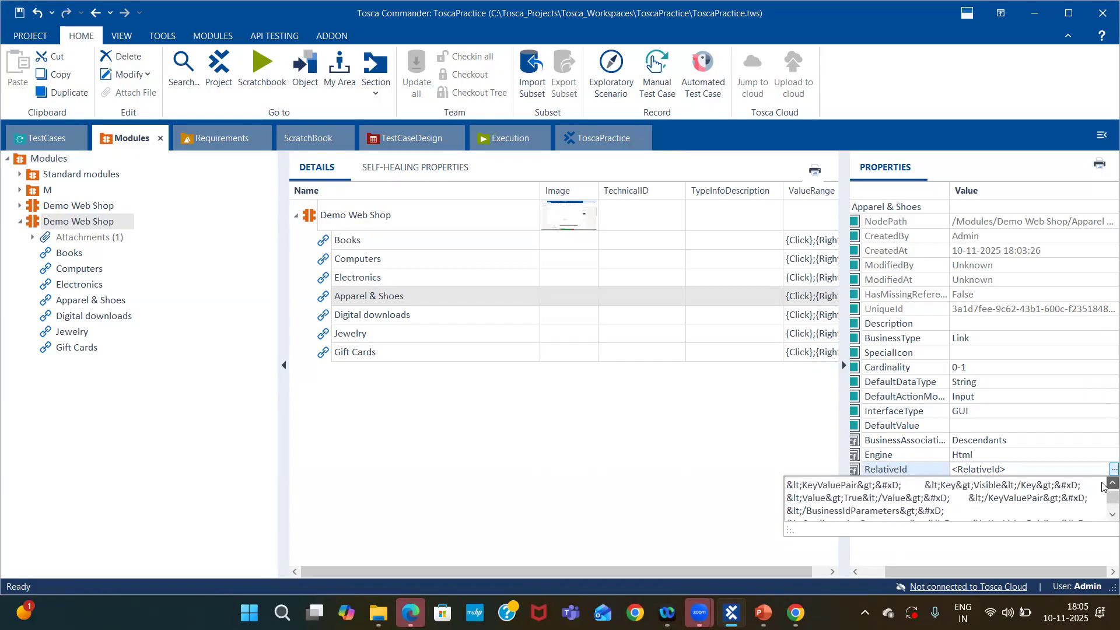
pyautogui.scroll(1, 1102, 485)
pyautogui.scroll(4, 1102, 485)
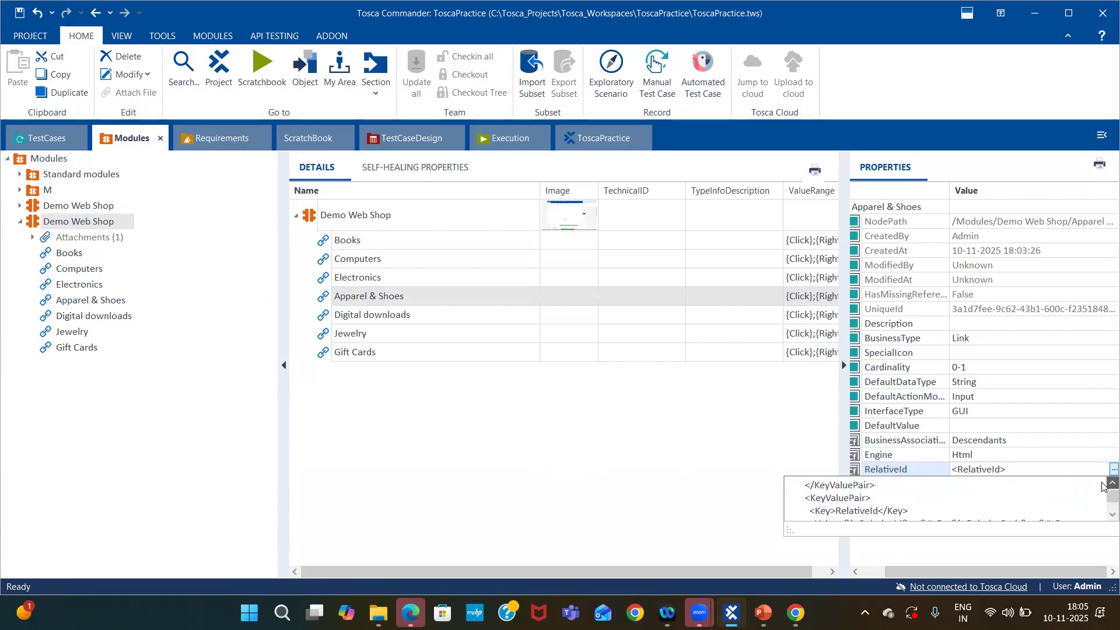
pyautogui.scroll(2, 1102, 486)
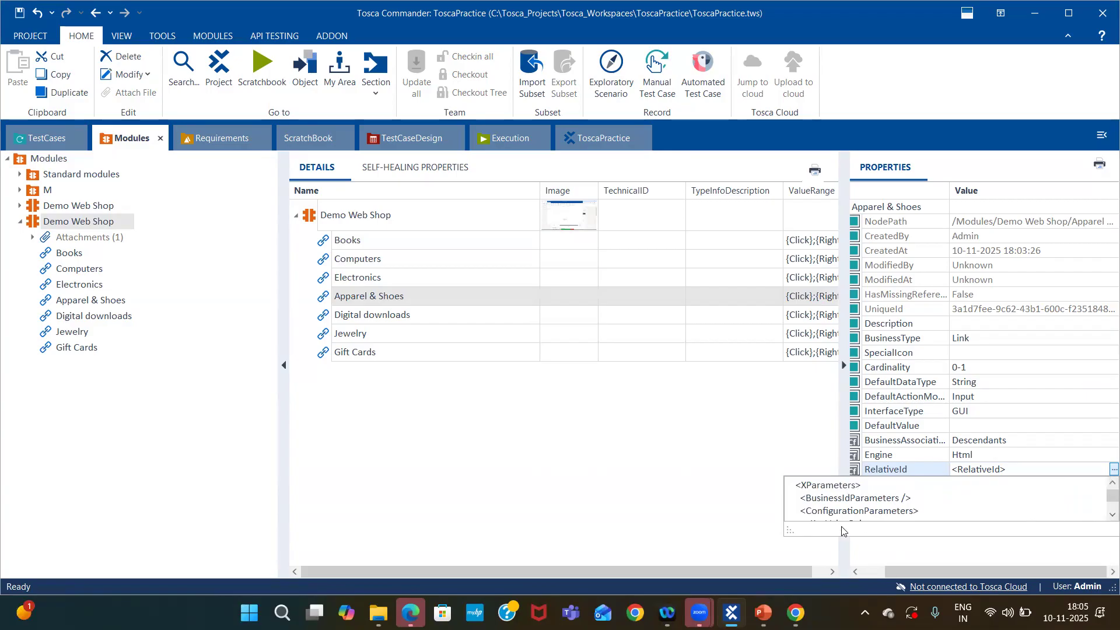
pyautogui.moveTo(788, 529); pyautogui.dragTo(595, 566)
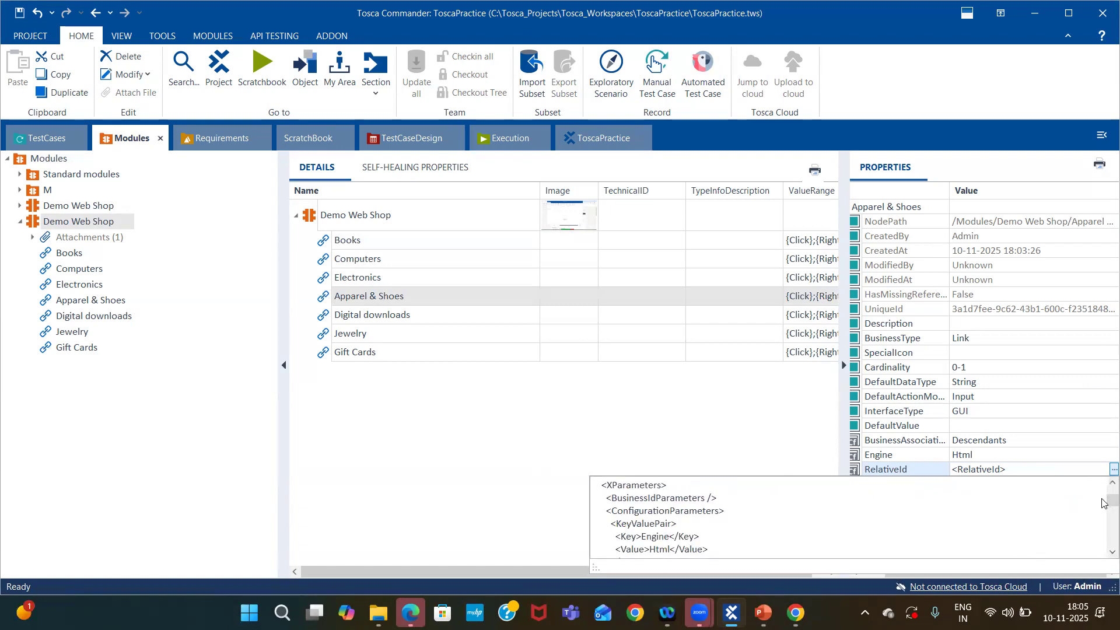
pyautogui.moveTo(1102, 502); pyautogui.dragTo(1103, 528)
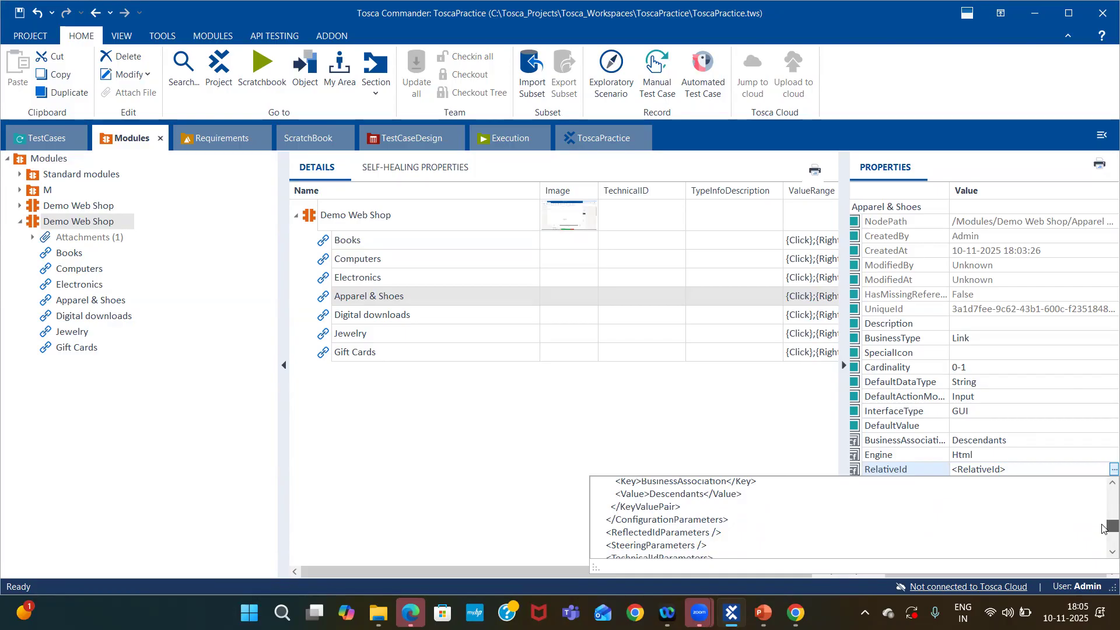
pyautogui.moveTo(1103, 528); pyautogui.dragTo(1103, 534)
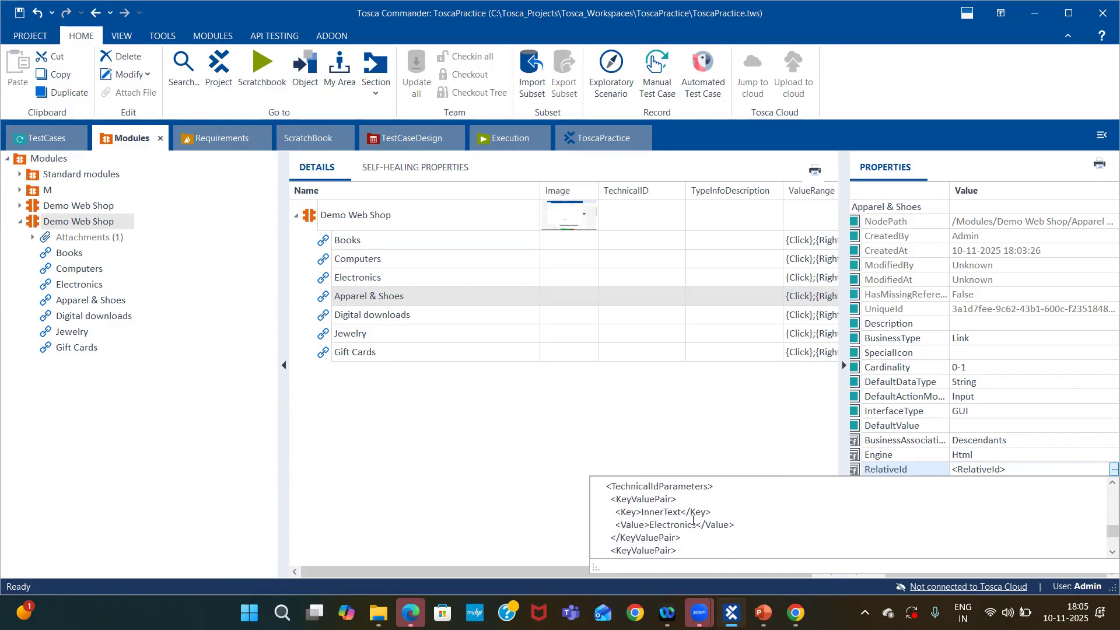
pyautogui.moveTo(695, 524); pyautogui.dragTo(652, 524)
pyautogui.click(510, 404)
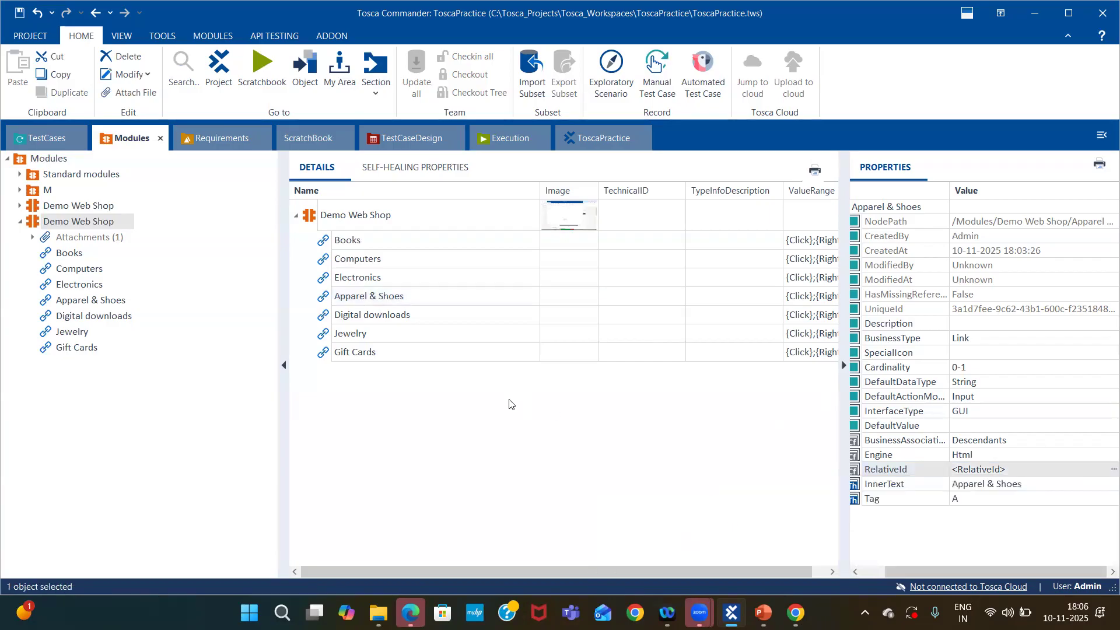
# Select the Digital downloads attribute and view its properties.
pyautogui.click(421, 309)
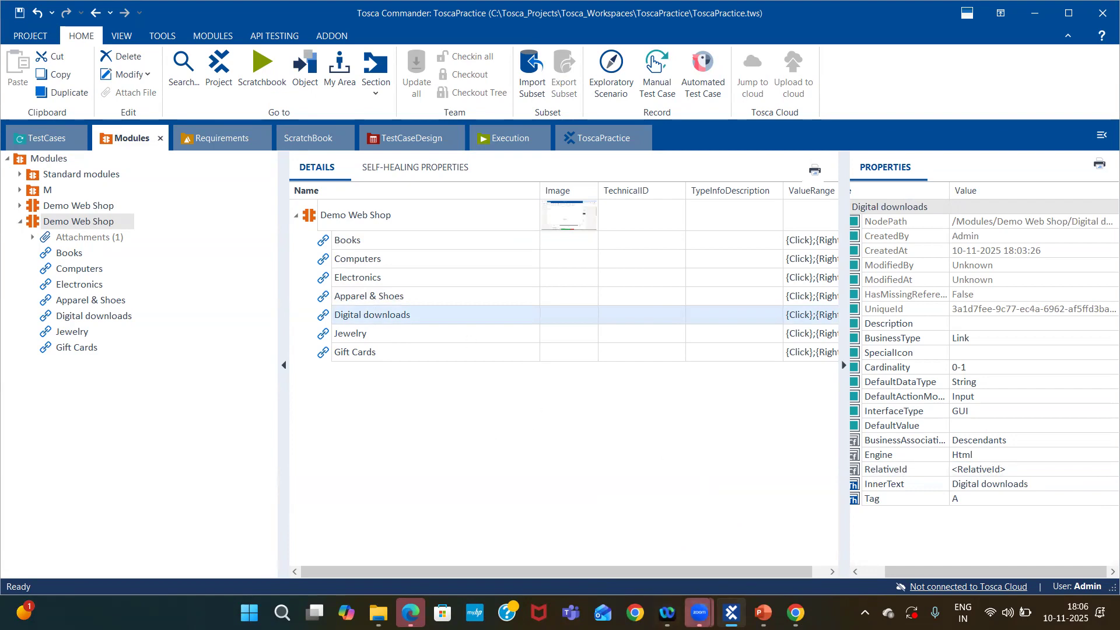
pyautogui.click(699, 613)
pyautogui.click(739, 559)
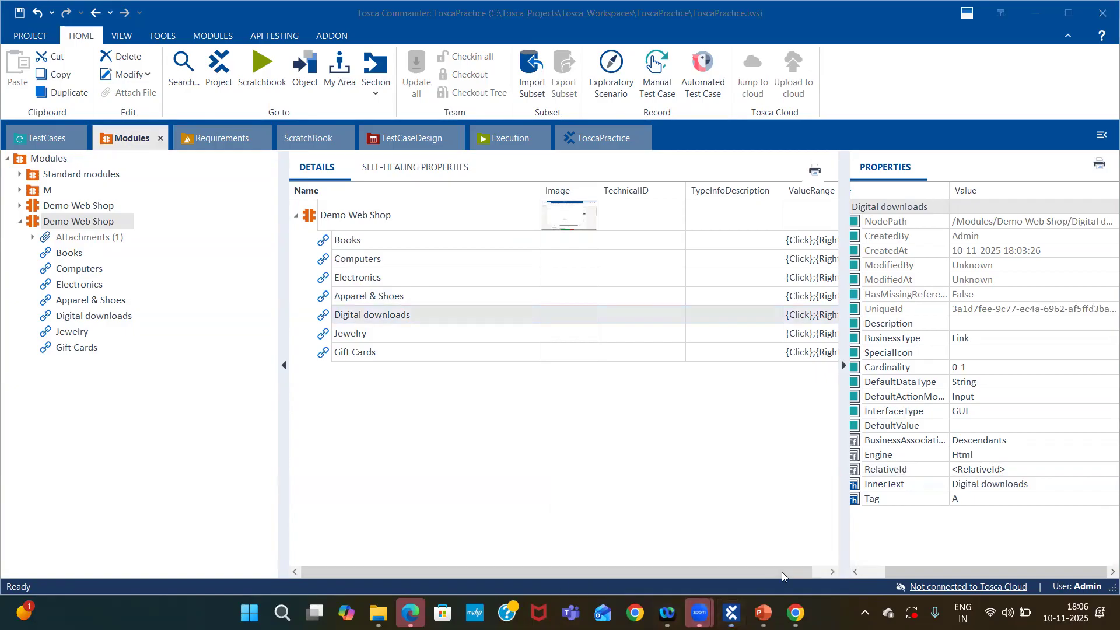